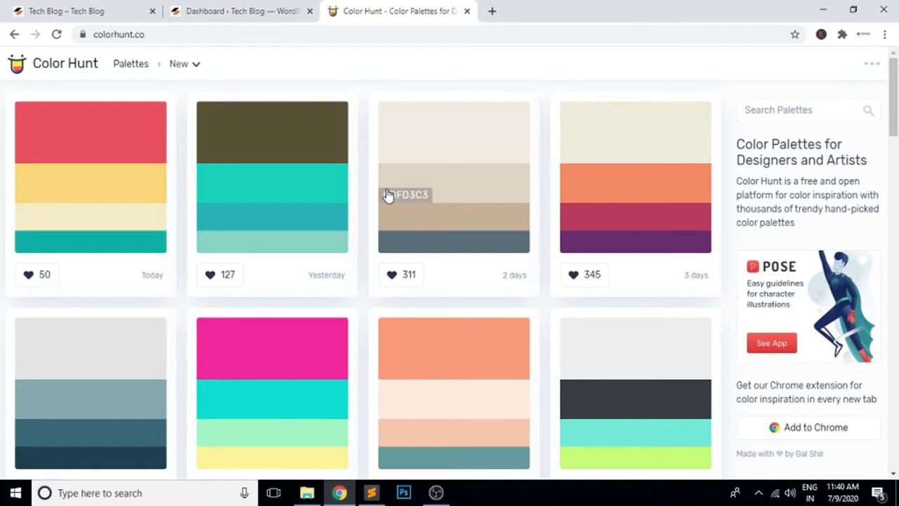
# Browse the Color Hunt palettes and copy the dark navy color code #383E56.
pyautogui.scroll(-3, 393, 187)
pyautogui.scroll(-2, 393, 187)
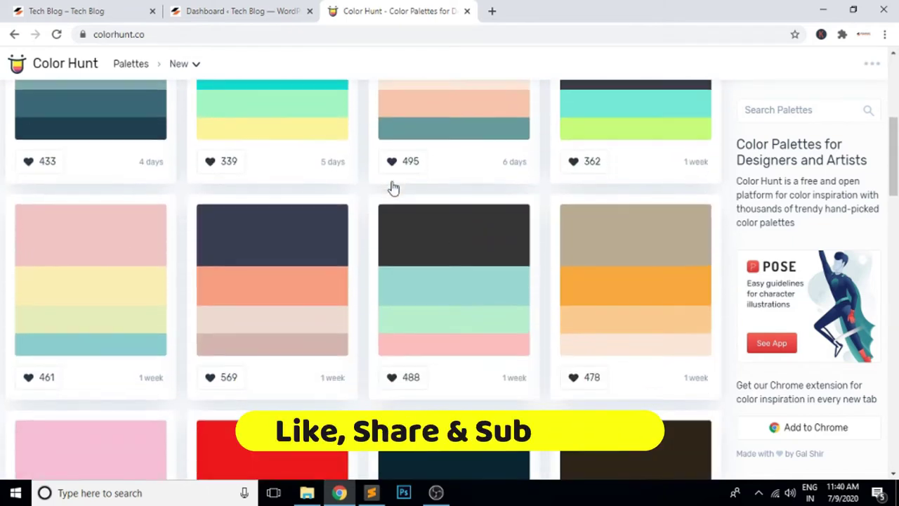
pyautogui.moveTo(332, 239)
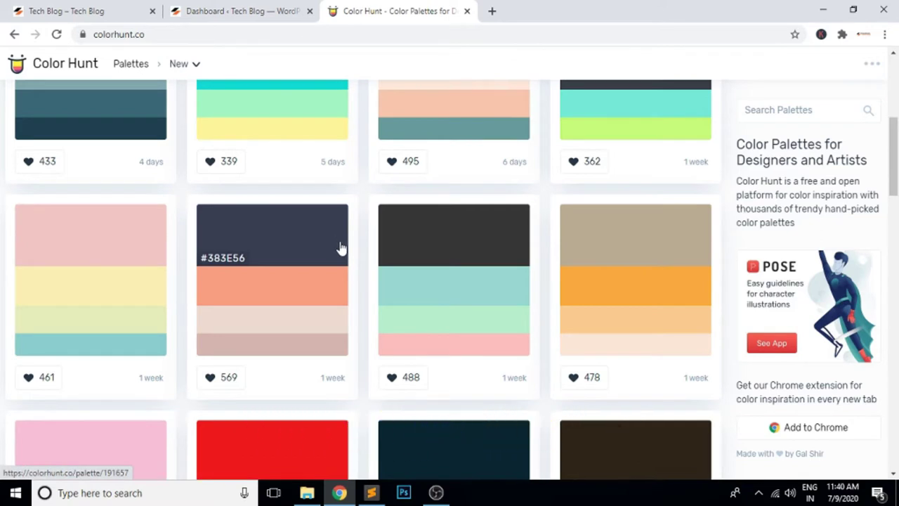
pyautogui.moveTo(263, 232)
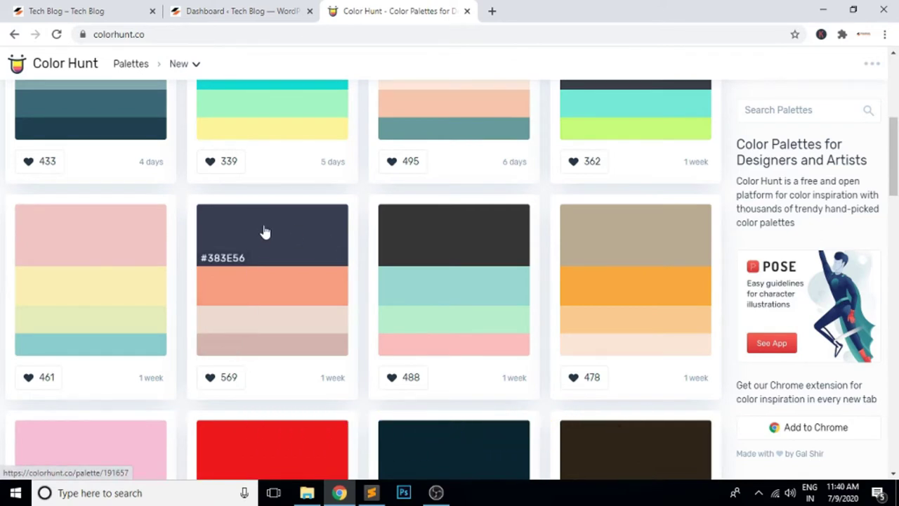
pyautogui.click(232, 263)
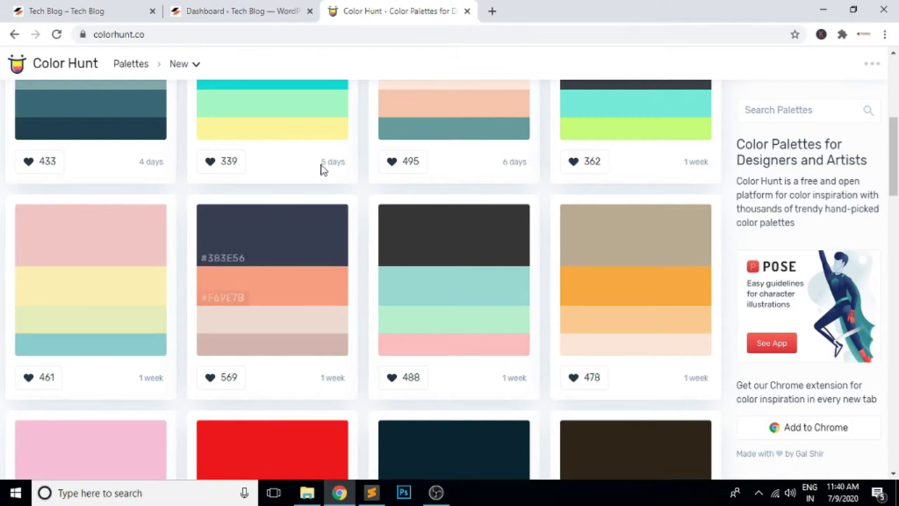
# Switch to the WordPress dashboard and open the theme customizer for the Tech Blog site.
pyautogui.click(227, 9)
pyautogui.moveTo(16, 260)
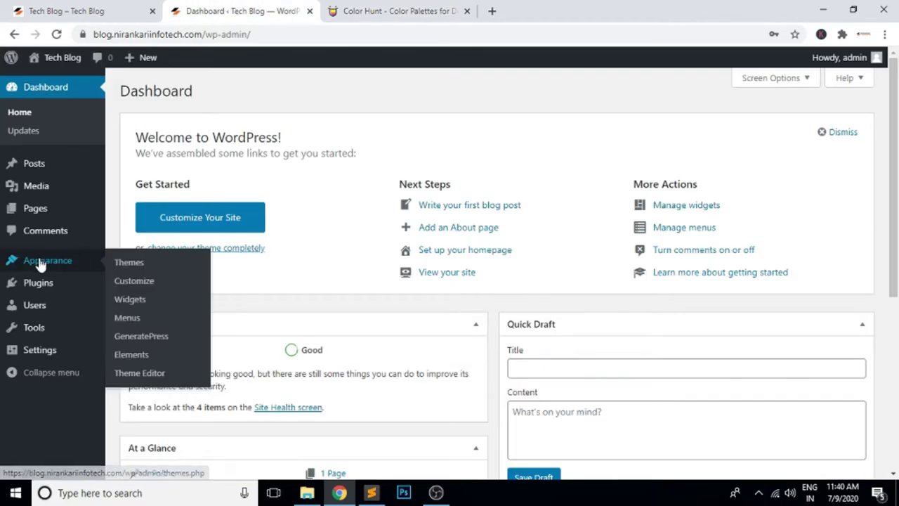
pyautogui.click(133, 282)
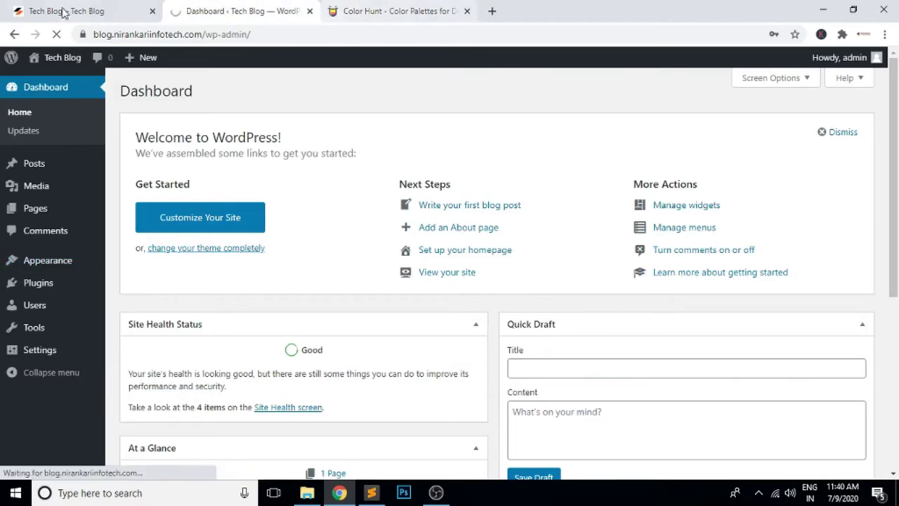
pyautogui.click(106, 10)
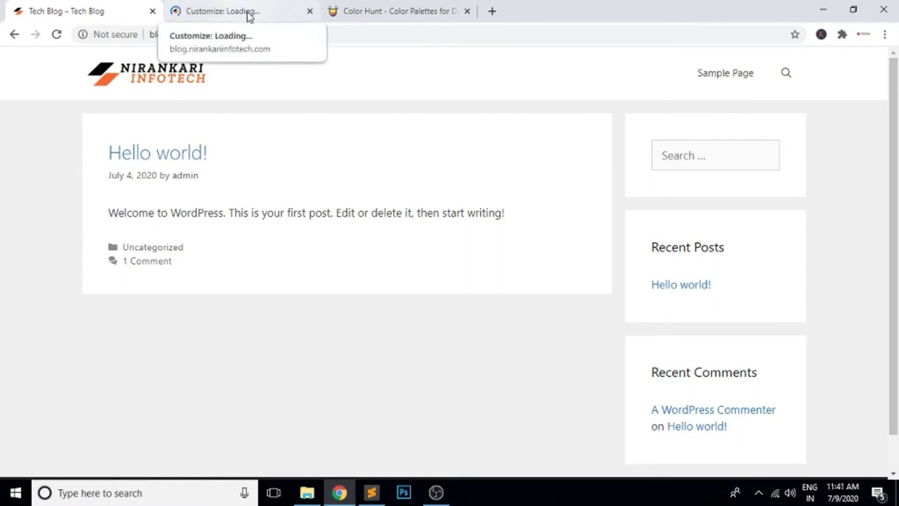
pyautogui.click(271, 18)
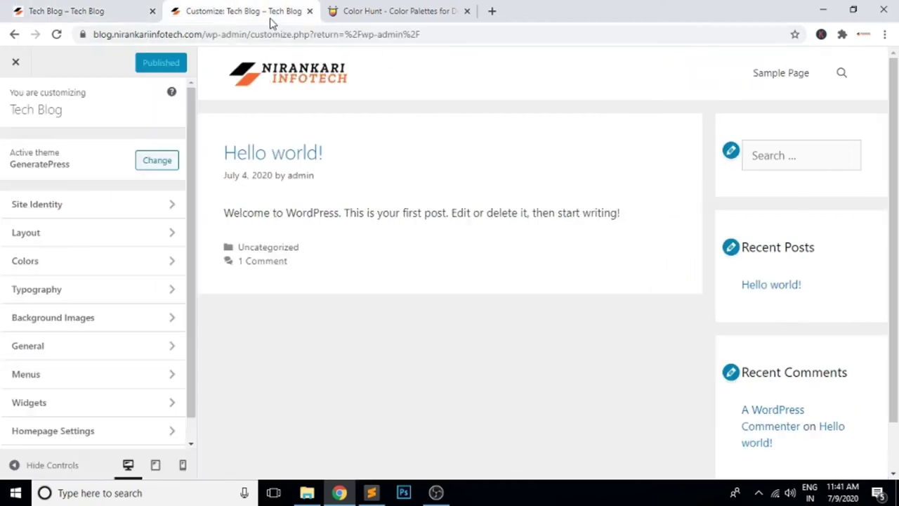
# Set the primary navigation's parent-item background hover color to #383e56 and publish the change.
pyautogui.click(71, 263)
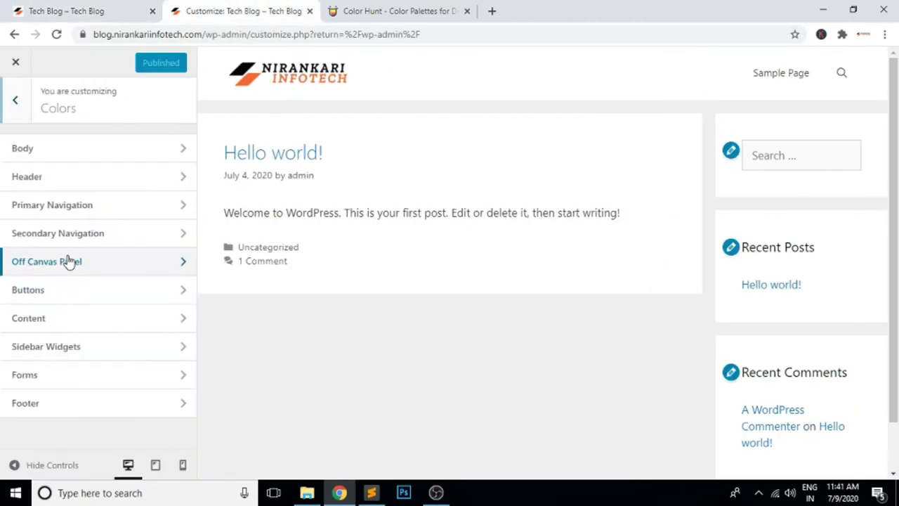
pyautogui.click(94, 213)
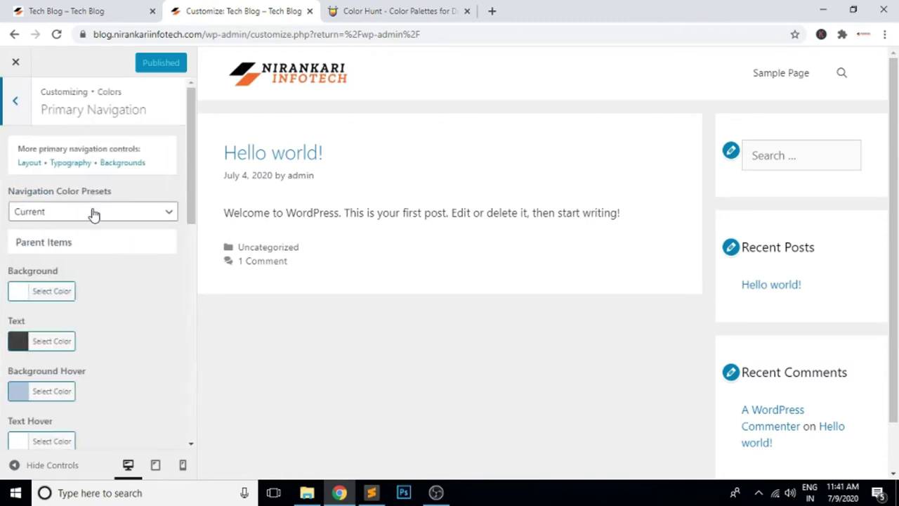
pyautogui.click(28, 399)
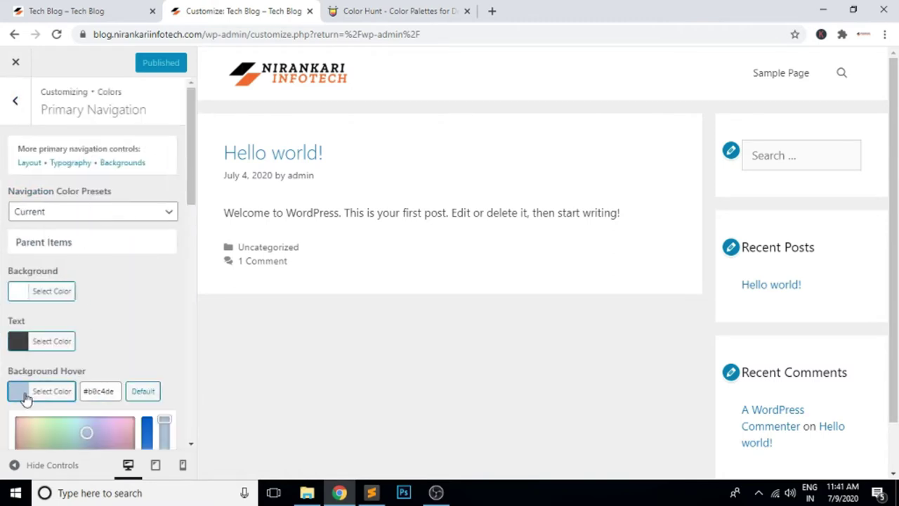
pyautogui.moveTo(116, 391); pyautogui.dragTo(63, 391)
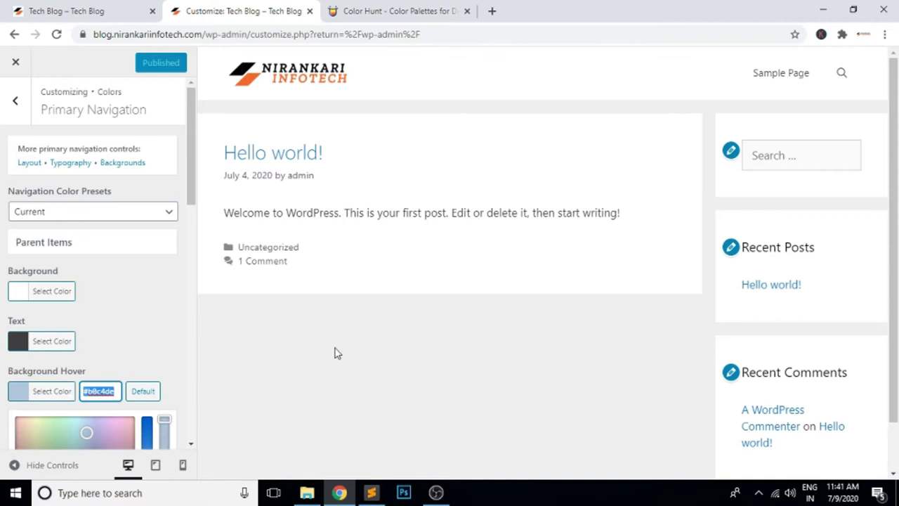
pyautogui.hotkey('ctrl', 'v')
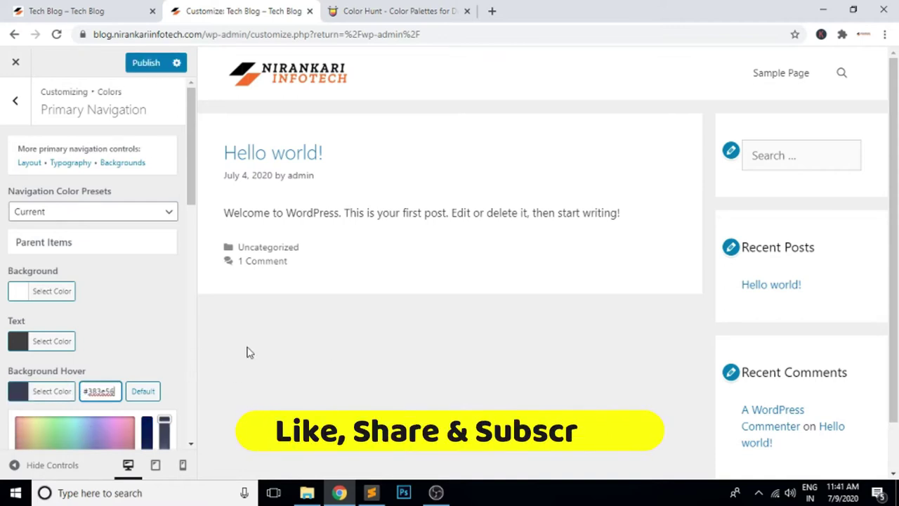
pyautogui.click(143, 64)
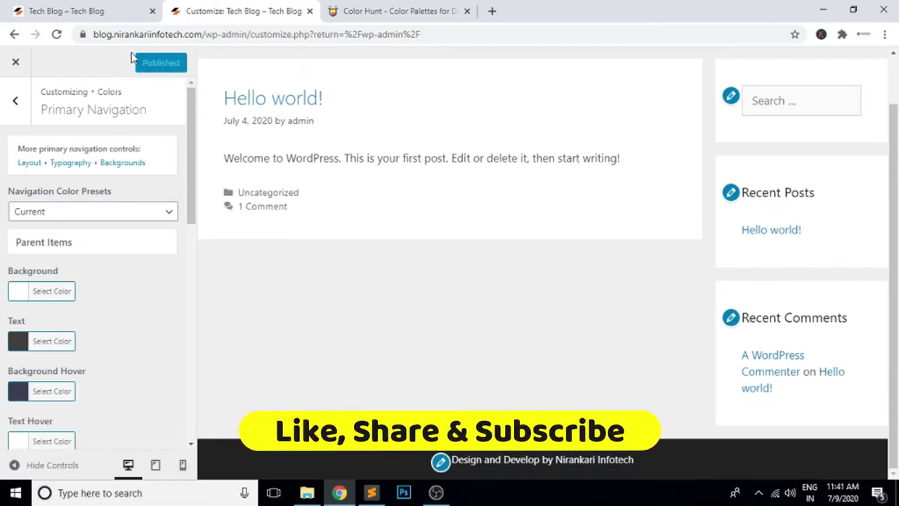
# Reload the live Tech Blog homepage and check the Sample Page navigation item's hover color.
pyautogui.click(108, 18)
pyautogui.click(272, 34)
pyautogui.press('Return')
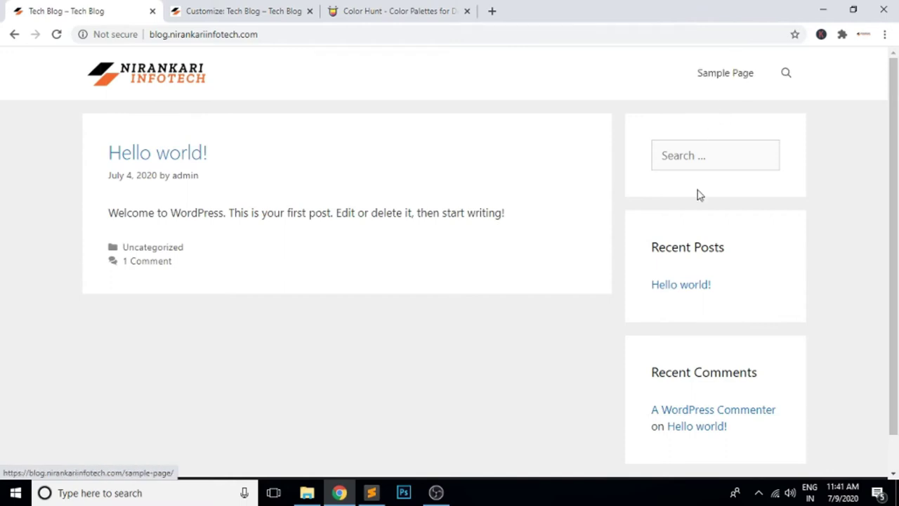
pyautogui.scroll(-1, 800, 233)
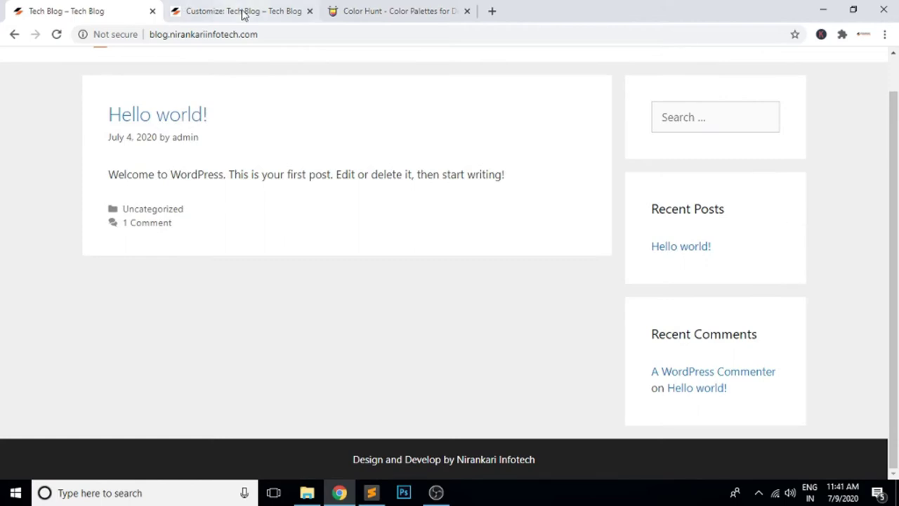
pyautogui.scroll(1, 566, 187)
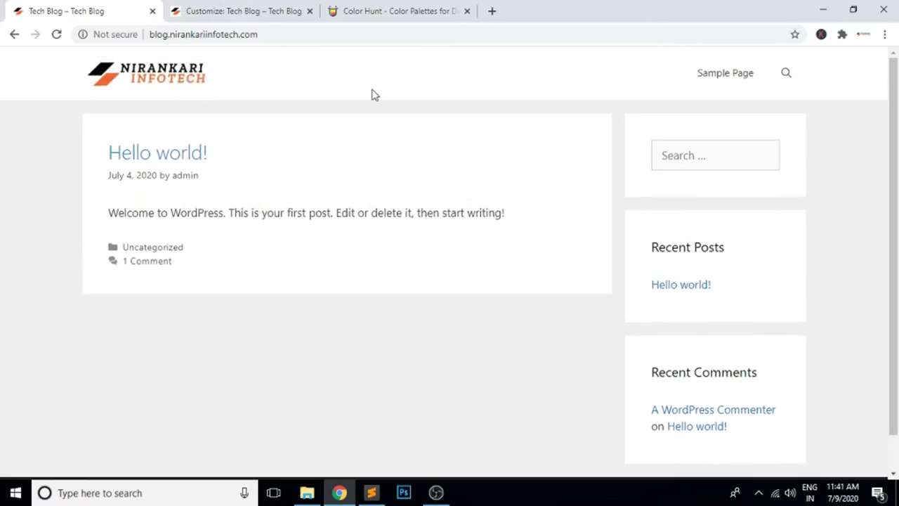
# Leave the customizer and create a new WordPress navigation menu named "main menu".
pyautogui.click(276, 12)
pyautogui.click(16, 62)
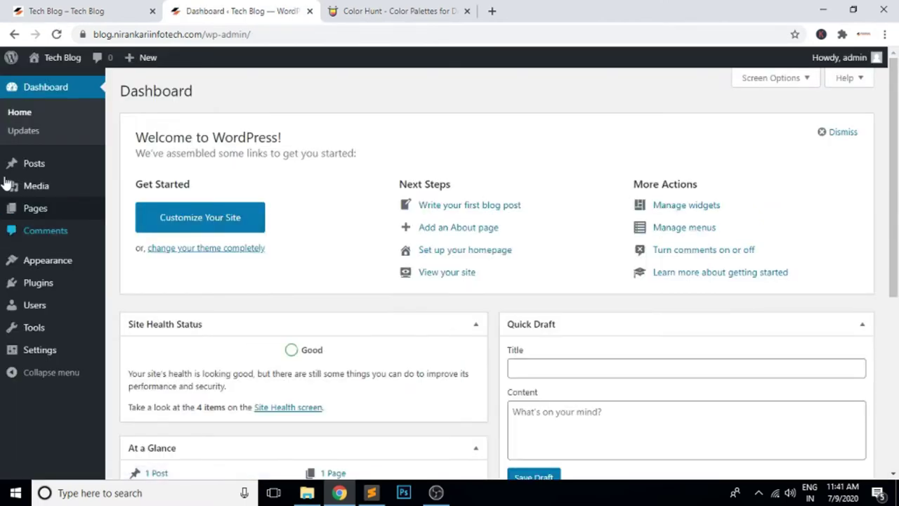
pyautogui.moveTo(23, 261)
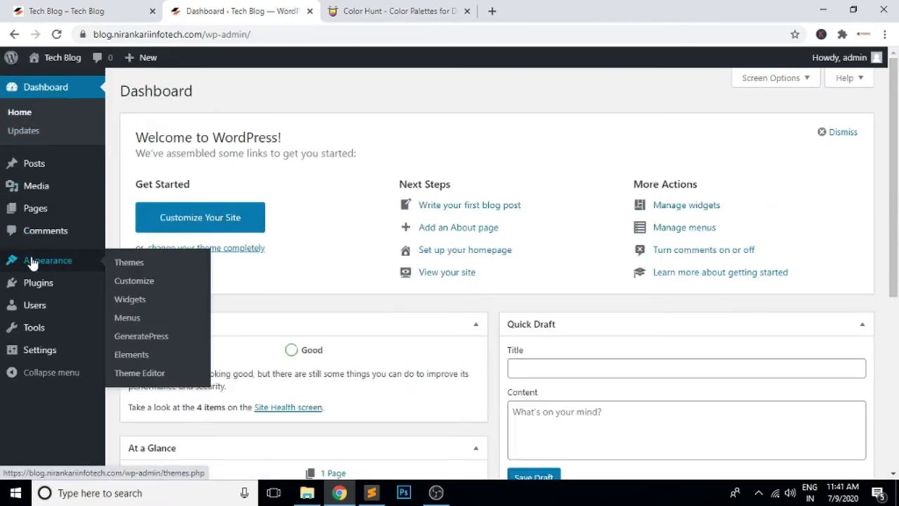
pyautogui.click(126, 321)
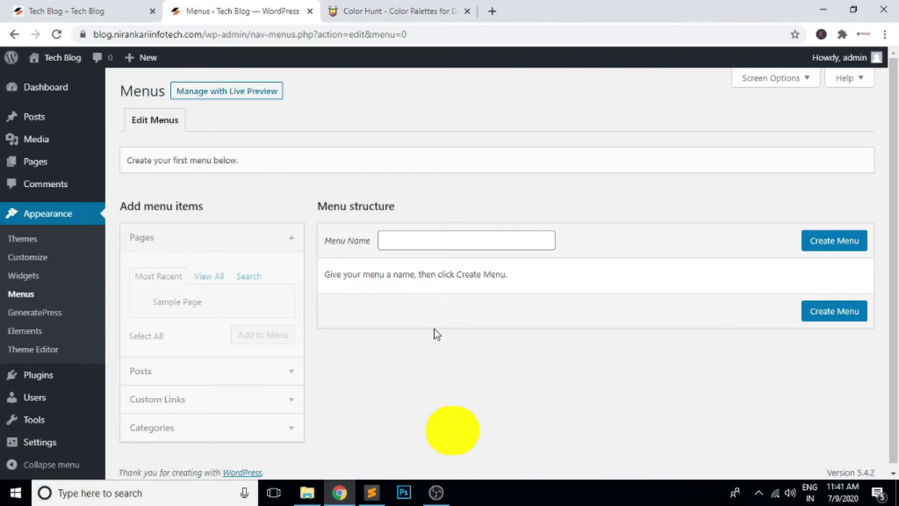
pyautogui.click(429, 238)
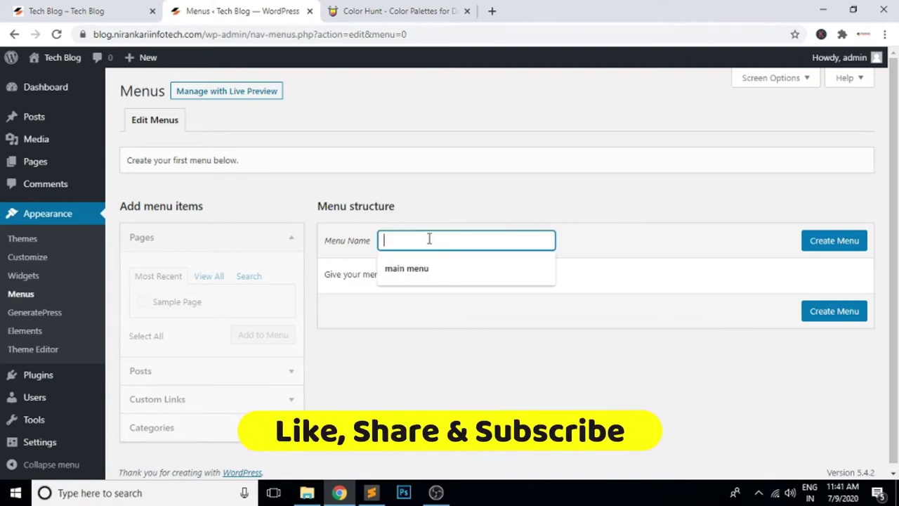
pyautogui.click(408, 270)
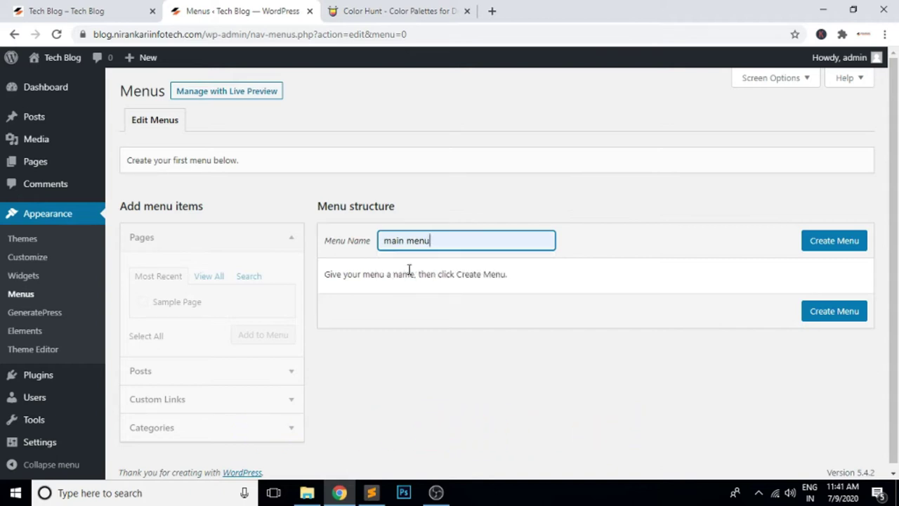
pyautogui.click(851, 242)
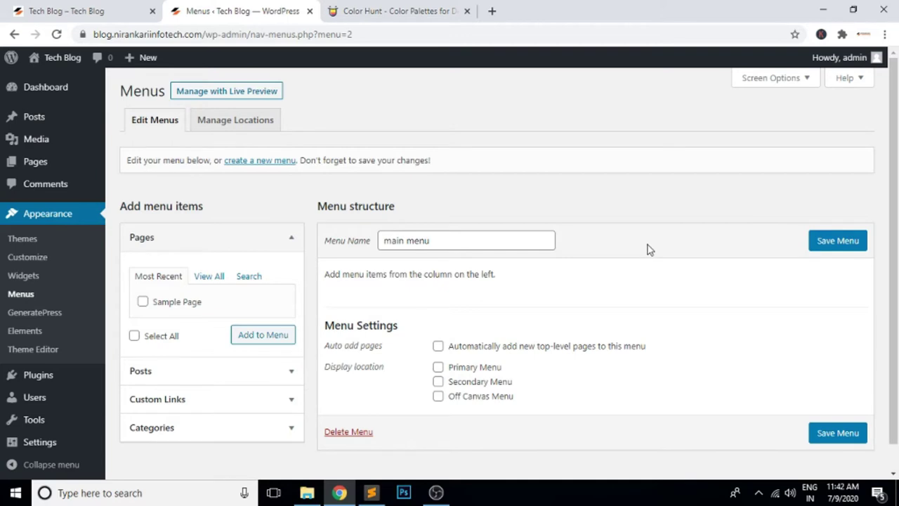
# Add a custom link to the main menu with the URL # and the link text Tech.
pyautogui.scroll(-1, 355, 389)
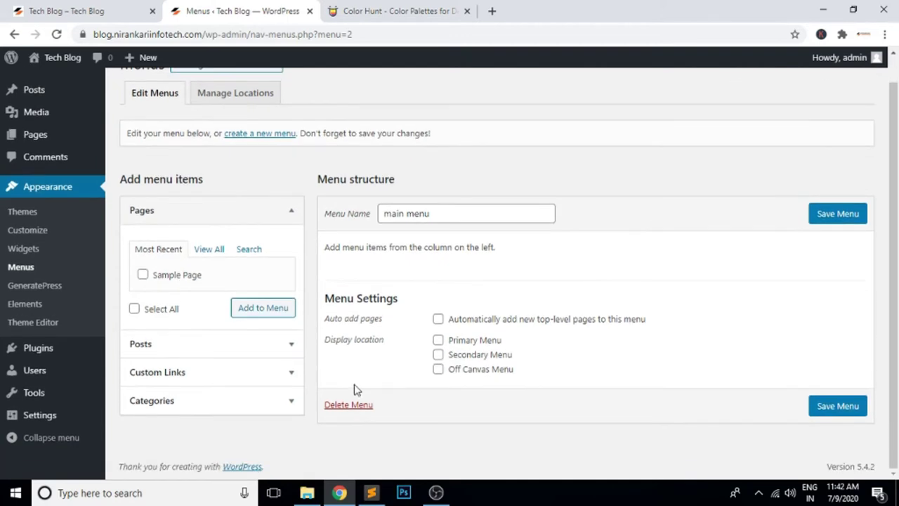
pyautogui.click(193, 378)
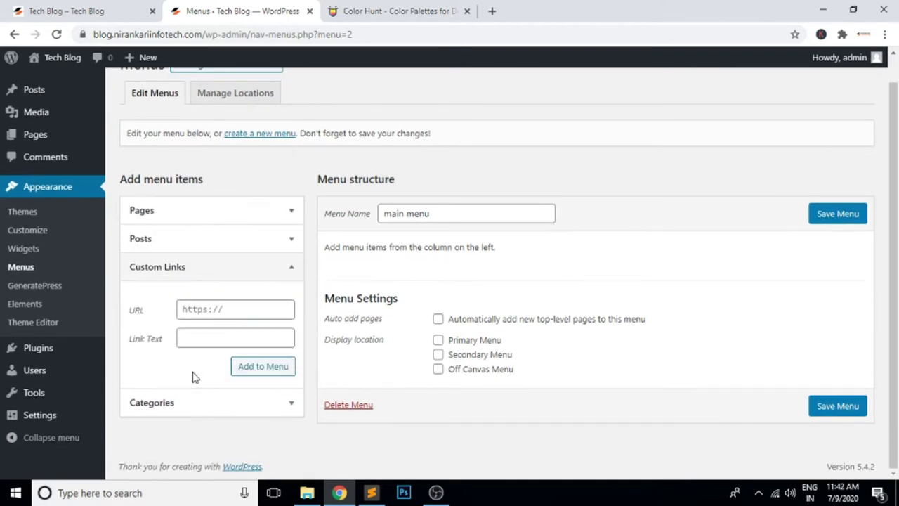
pyautogui.click(232, 309)
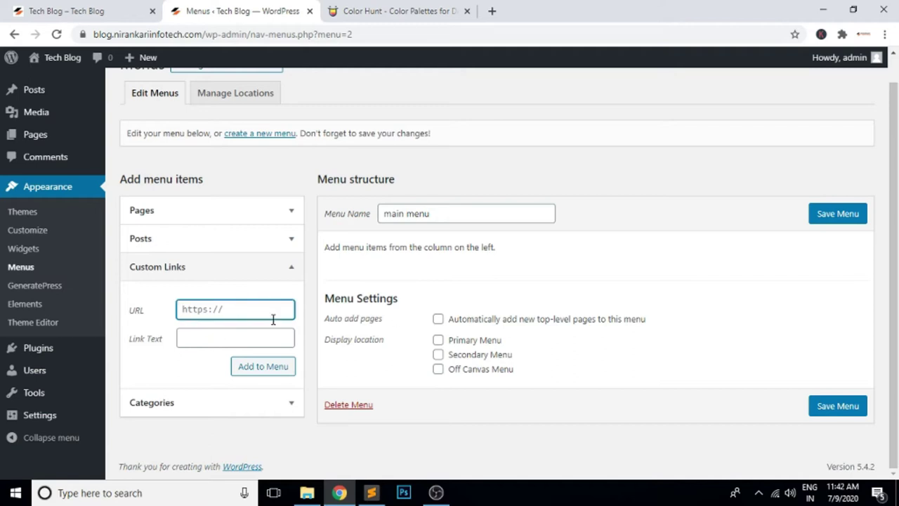
pyautogui.write('#')
pyautogui.press('Tab')
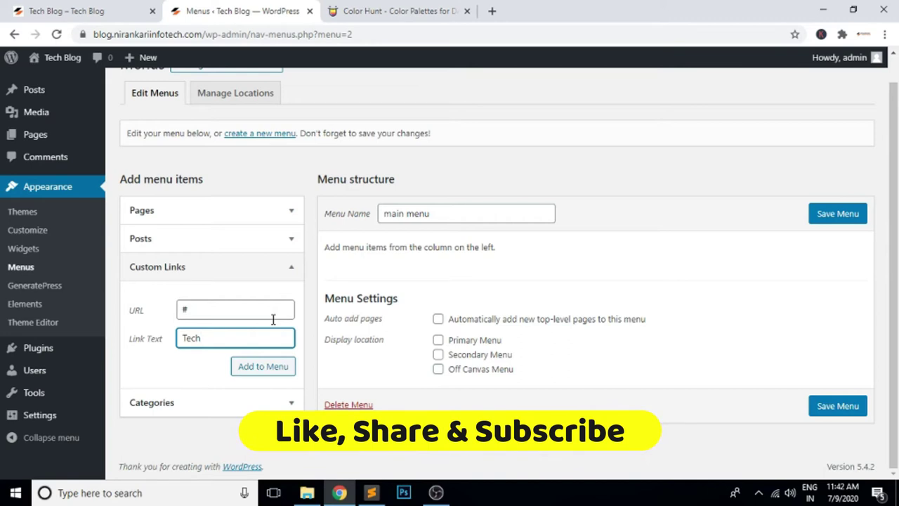
pyautogui.click(270, 368)
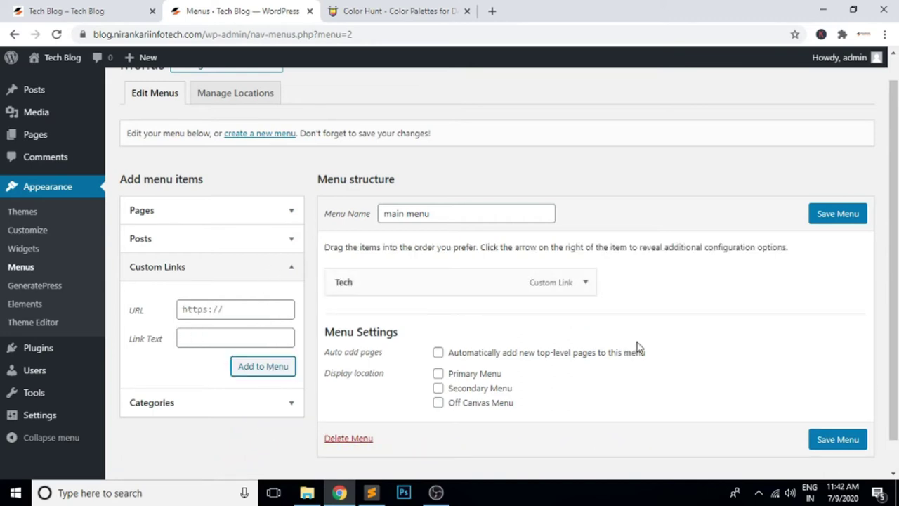
# Add a custom link with the URL # and the link text Blog to the main menu.
pyautogui.click(237, 309)
pyautogui.write('#')
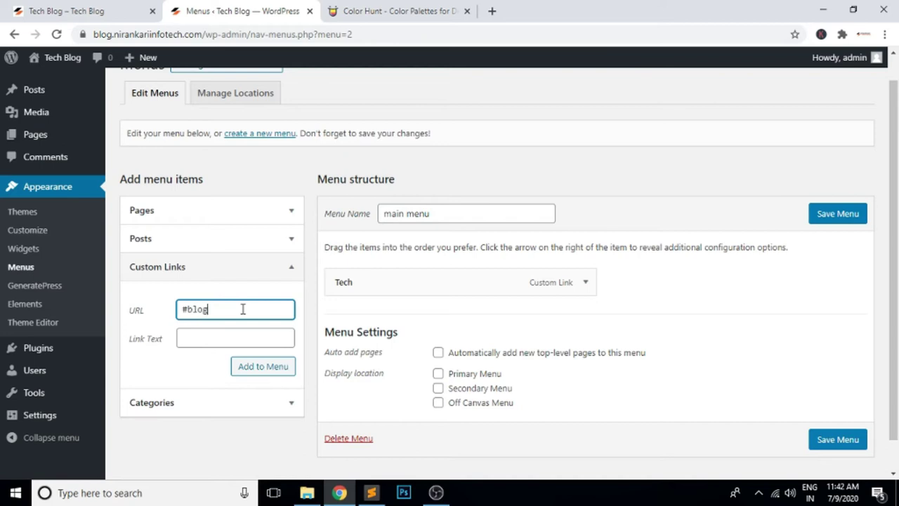
pyautogui.press('Tab')
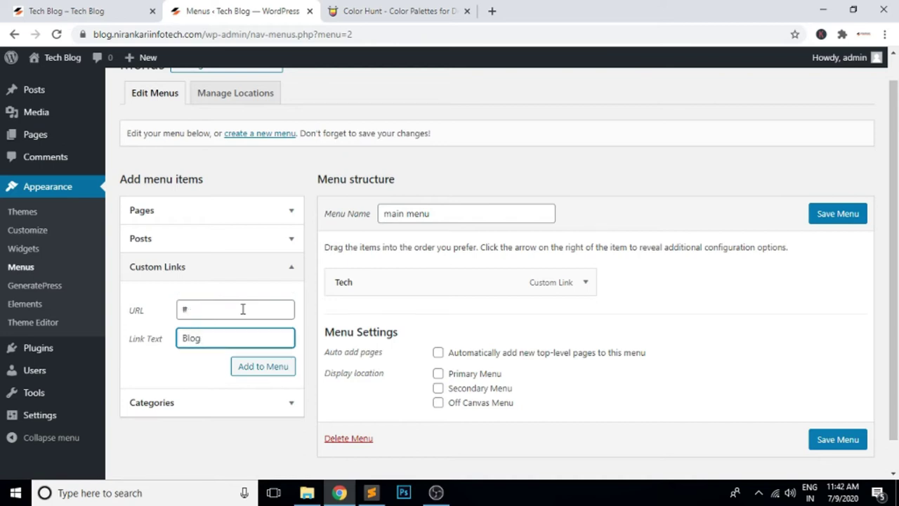
pyautogui.click(252, 365)
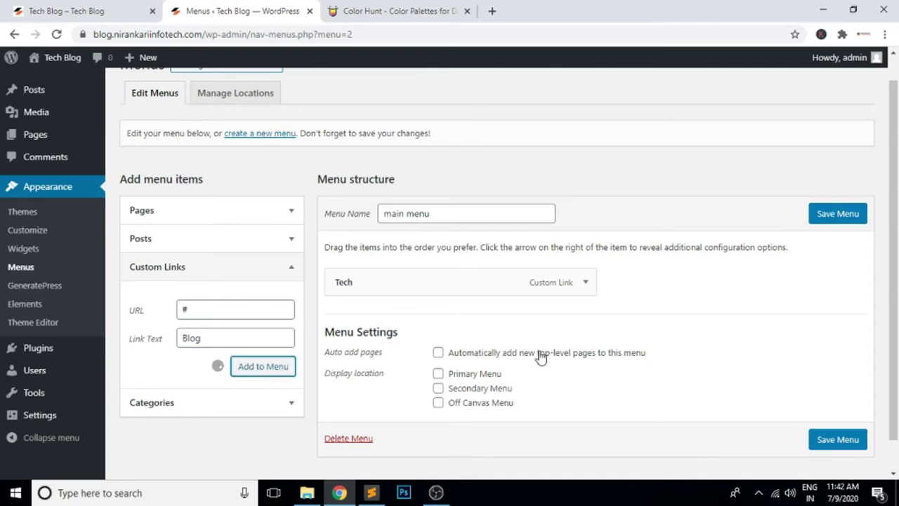
# Add a custom link with the URL # and the link text Affiliate to the main menu.
pyautogui.click(226, 309)
pyautogui.write('#')
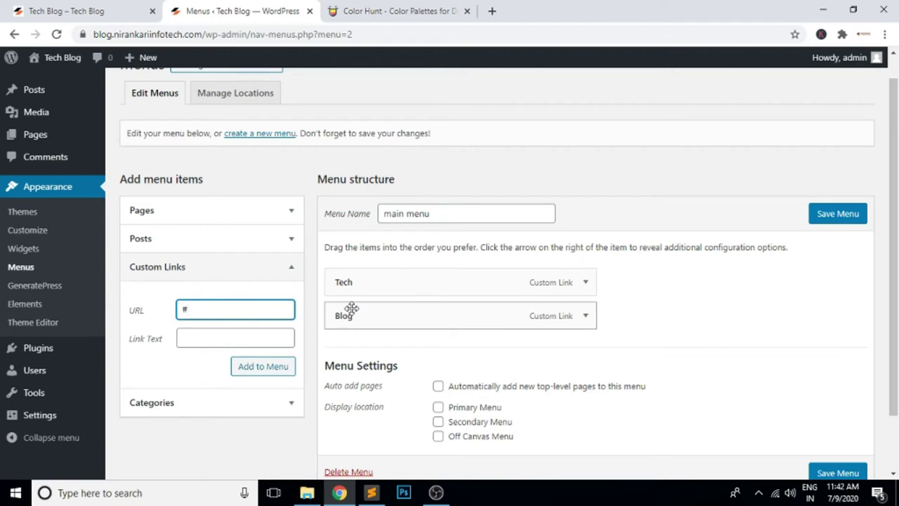
pyautogui.press('Tab')
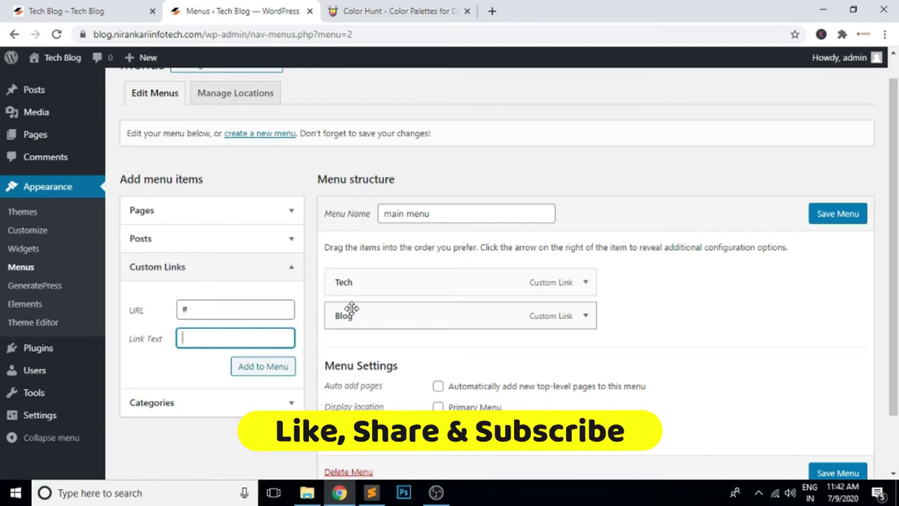
pyautogui.write('Affili')
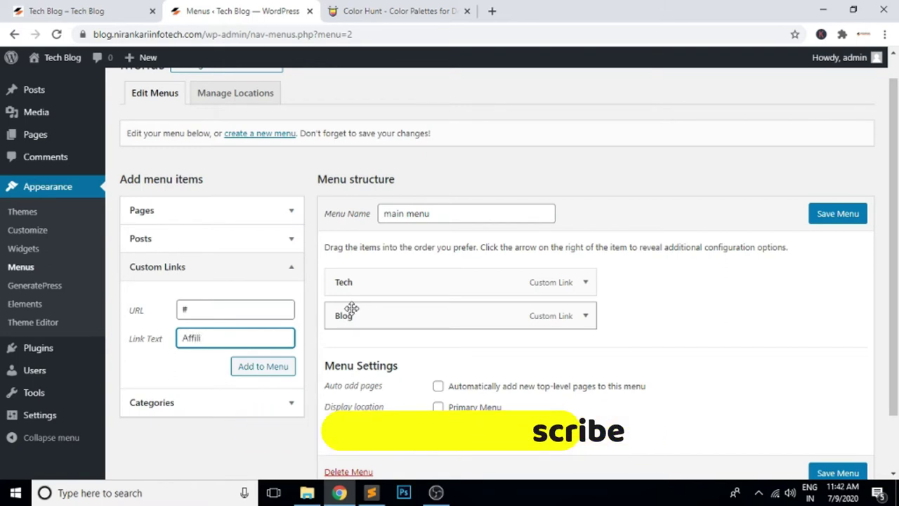
pyautogui.write('ate')
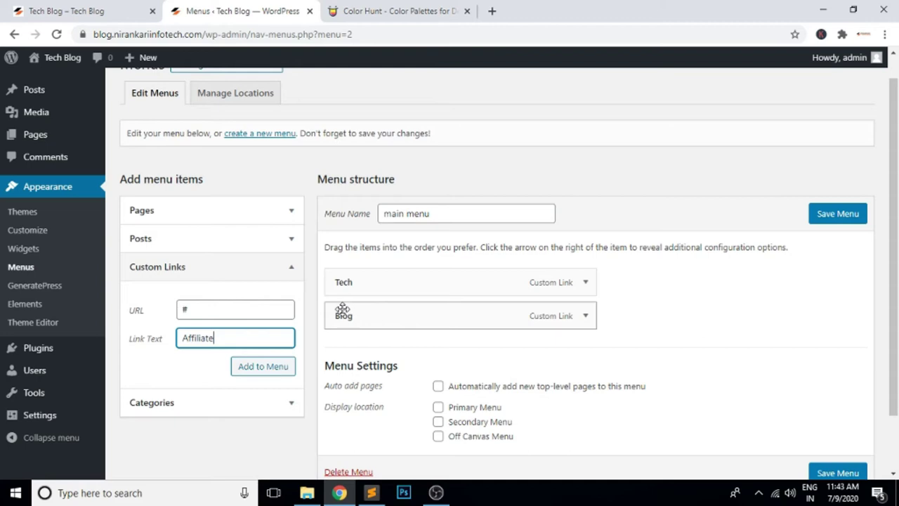
pyautogui.click(263, 367)
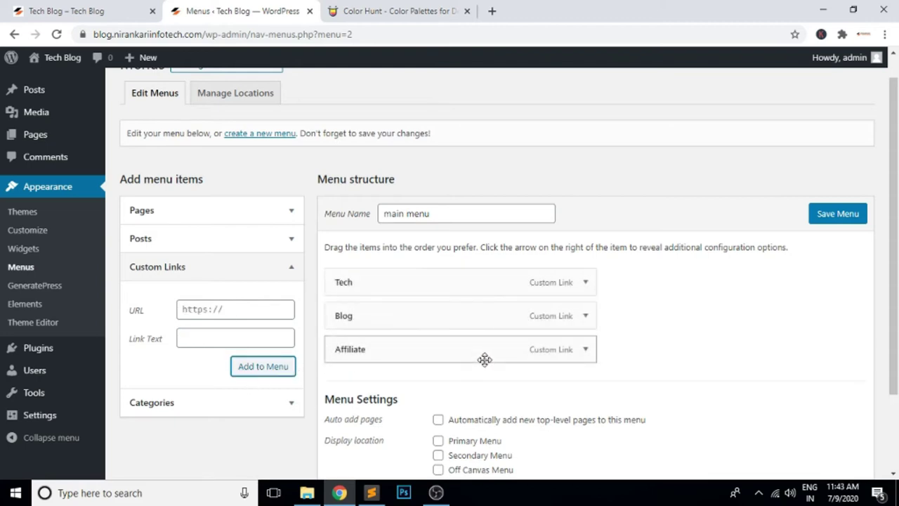
# Add a custom link with the URL # and the link text Digital, and save the main menu.
pyautogui.click(214, 308)
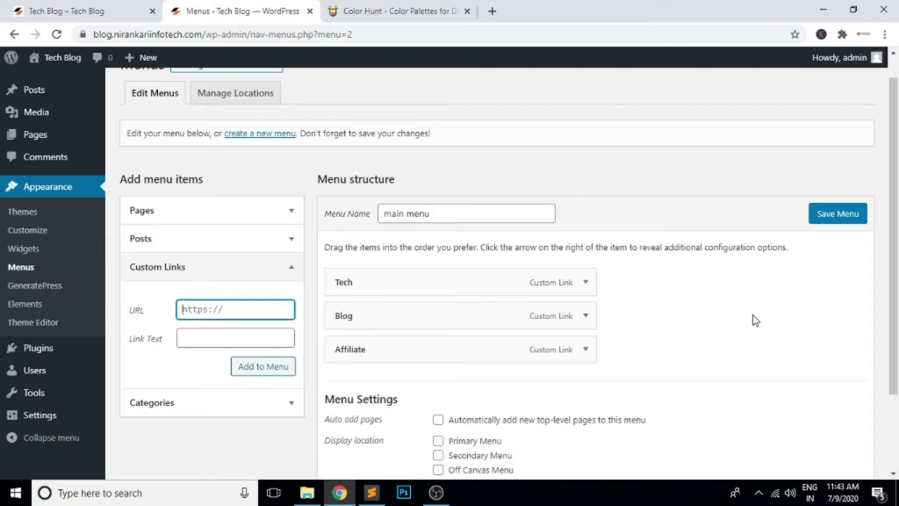
pyautogui.write('#')
pyautogui.press('Tab')
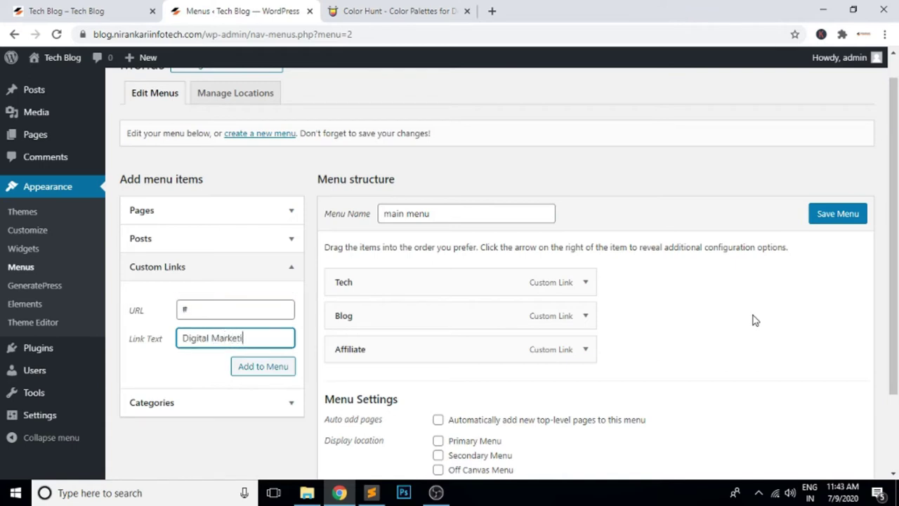
pyautogui.press('BackSpace')
pyautogui.press('BackSpace')
pyautogui.press('BackSpace')
pyautogui.press('BackSpace')
pyautogui.press('BackSpace')
pyautogui.press('BackSpace')
pyautogui.click(258, 366)
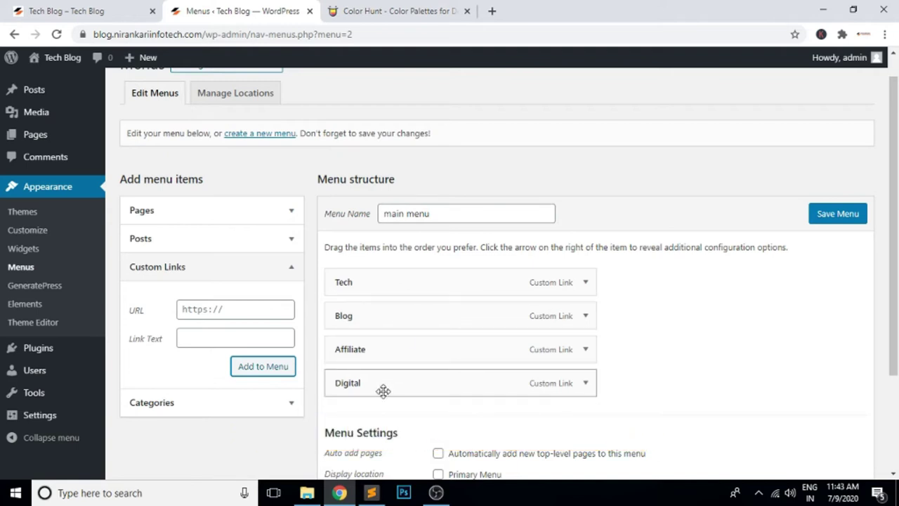
pyautogui.click(841, 213)
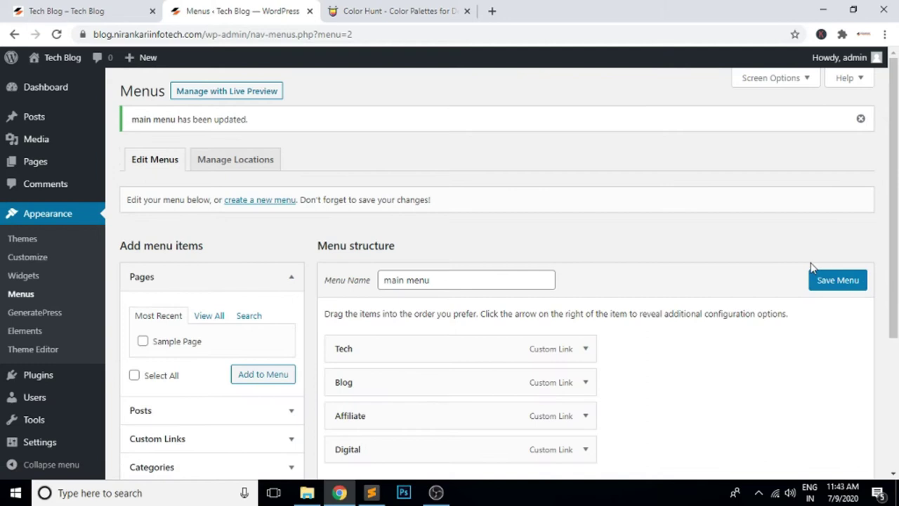
# Reload the live Tech Blog homepage and check whether the header navigation shows the main menu's custom links.
pyautogui.click(80, 12)
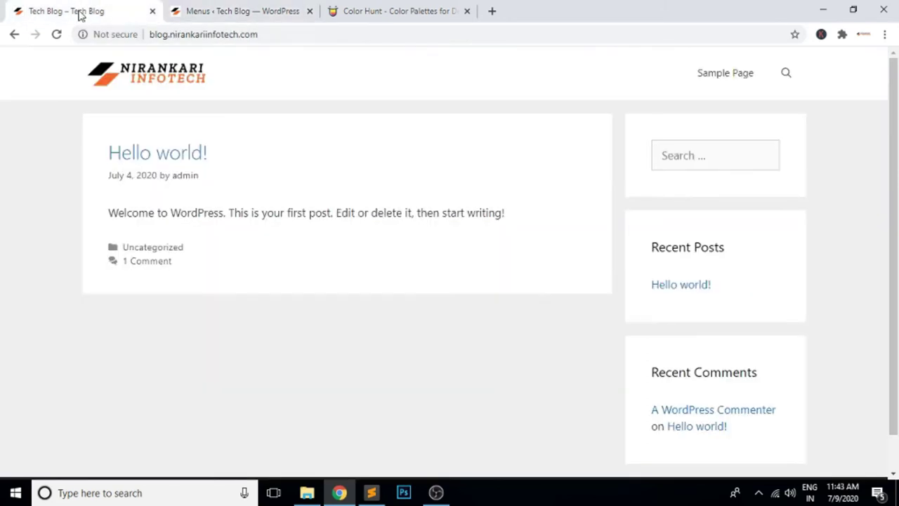
pyautogui.click(293, 33)
pyautogui.press('Return')
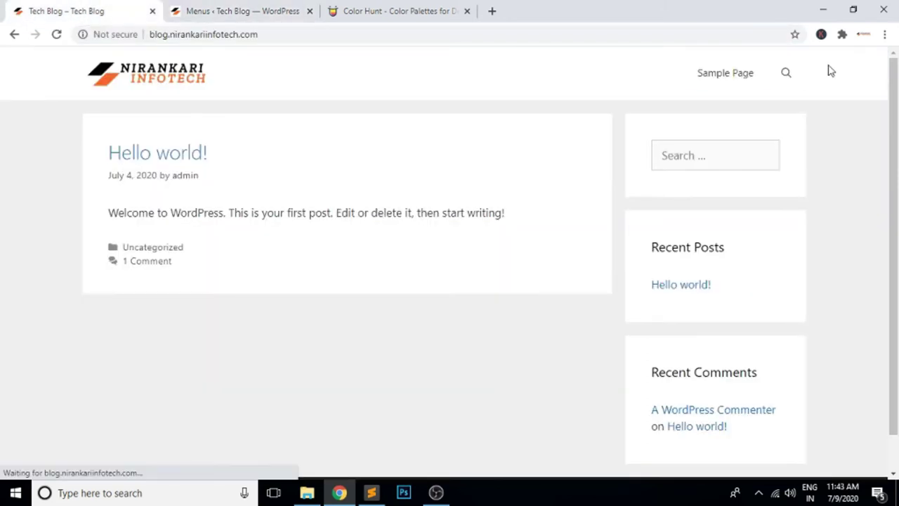
pyautogui.click(435, 35)
pyautogui.press('Return')
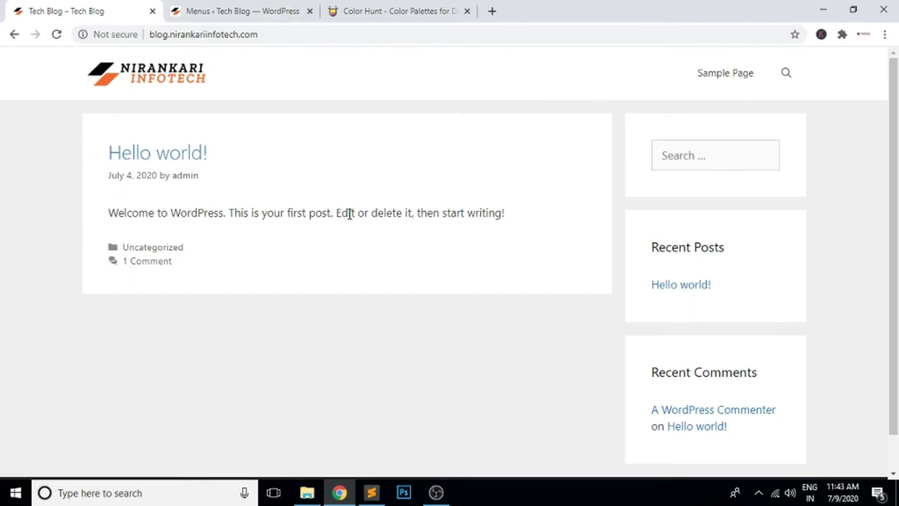
# Assign main menu to the Primary Menu theme location in WordPress and save the menu locations.
pyautogui.click(267, 13)
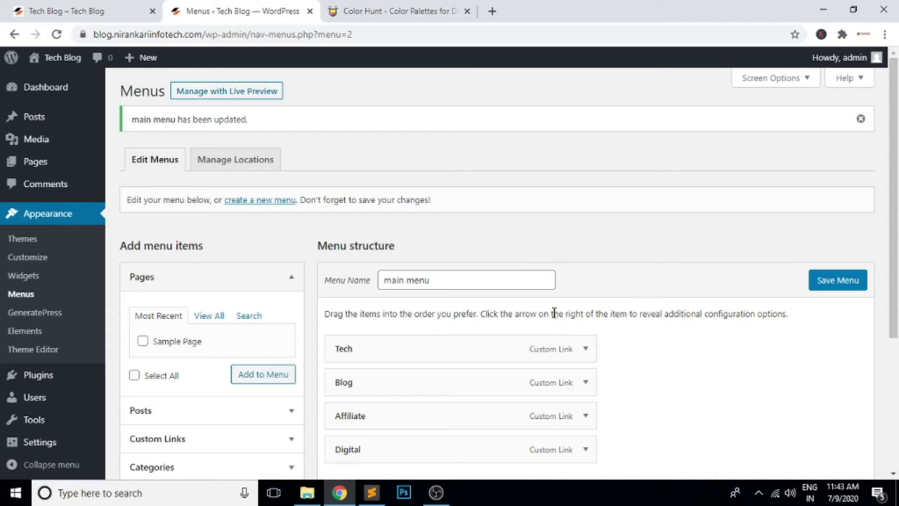
pyautogui.click(221, 168)
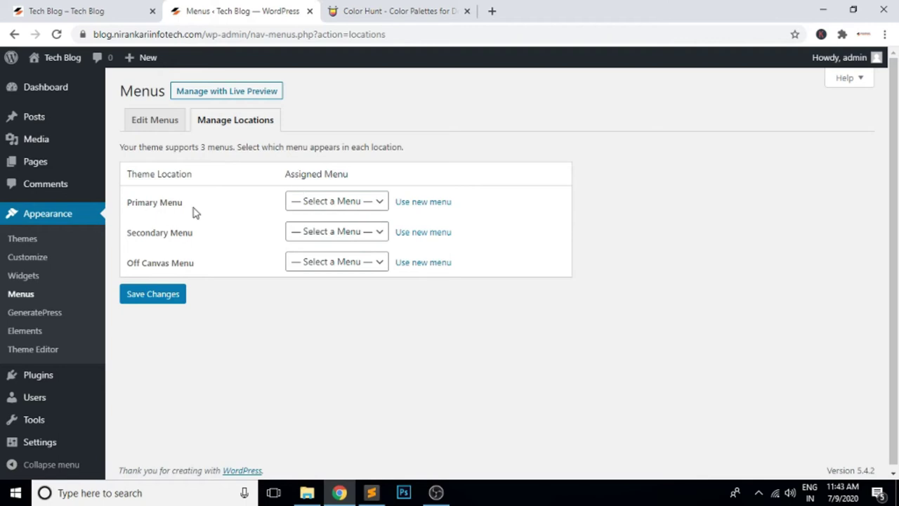
pyautogui.click(366, 203)
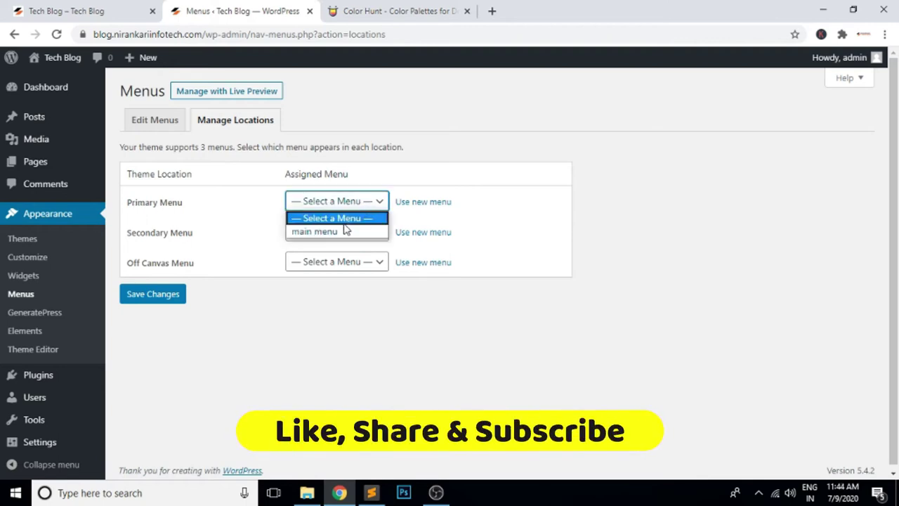
pyautogui.click(313, 234)
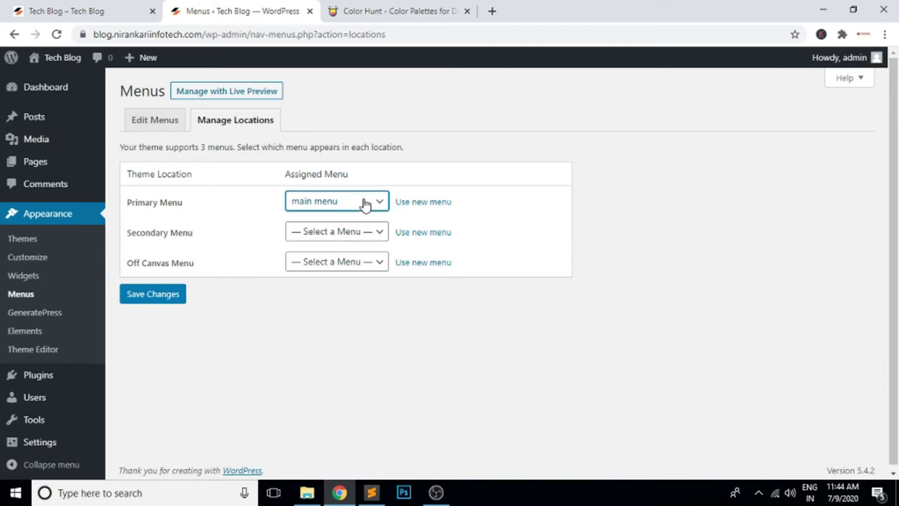
pyautogui.click(159, 298)
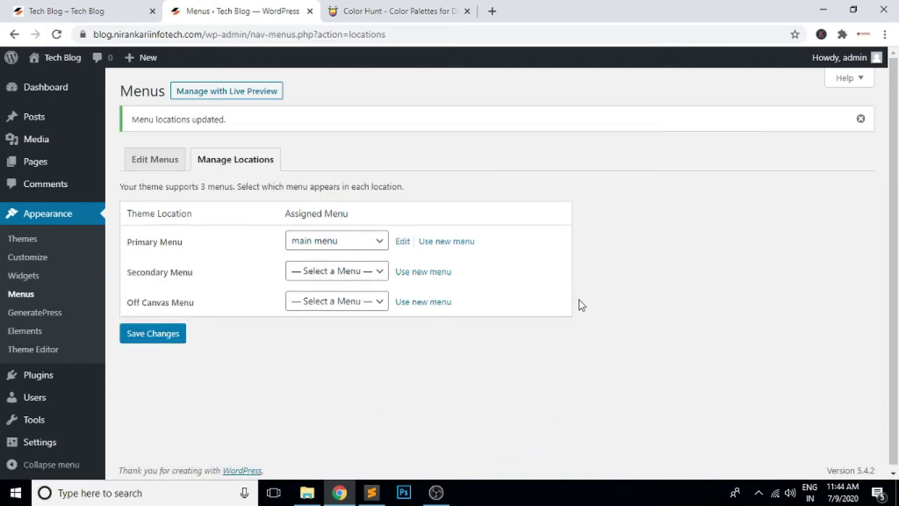
# Reload the live Tech Blog homepage and check the header navigation items and their hover color.
pyautogui.click(100, 9)
pyautogui.click(297, 39)
pyautogui.press('Return')
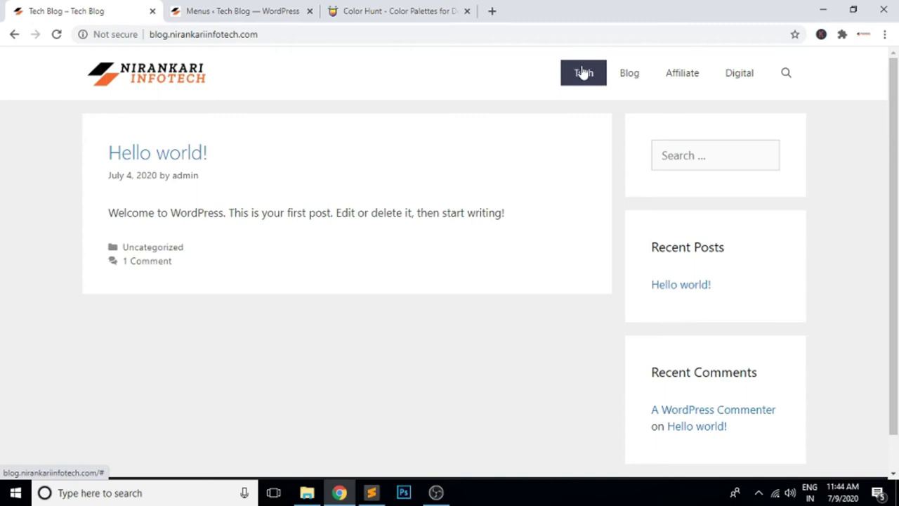
# Return to editing the main menu in WordPress and add a custom link with the URL # and the link text Switch.
pyautogui.click(249, 11)
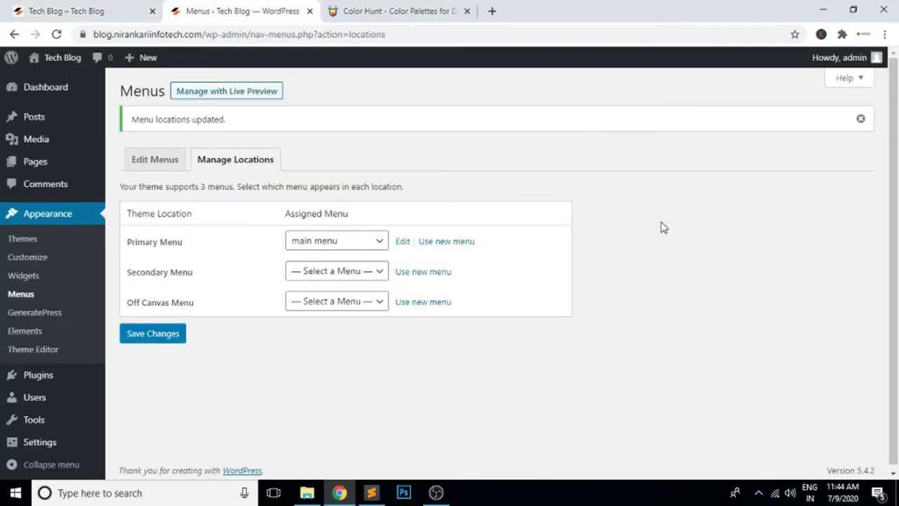
pyautogui.click(146, 159)
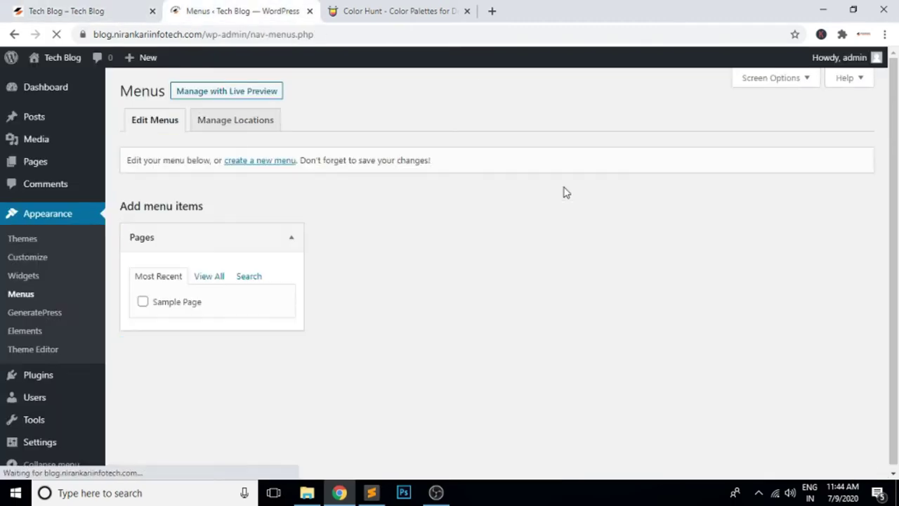
pyautogui.scroll(-2, 581, 189)
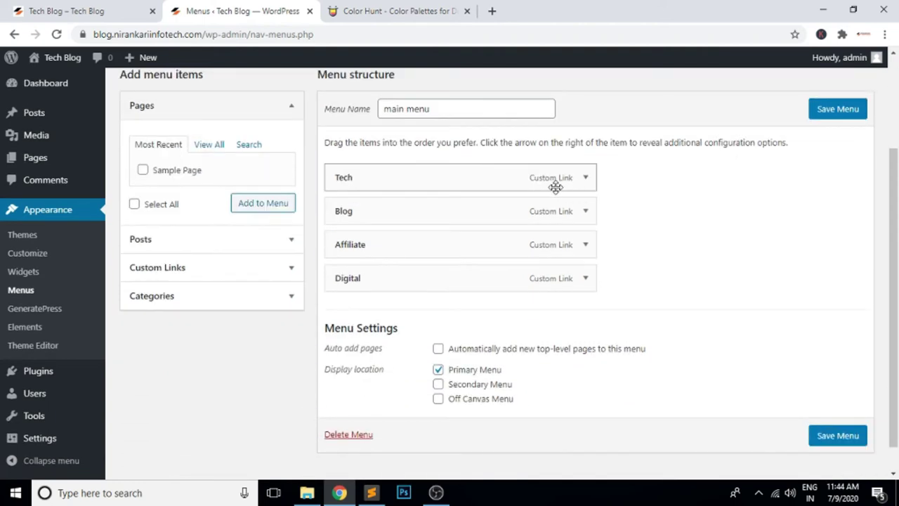
pyautogui.click(239, 270)
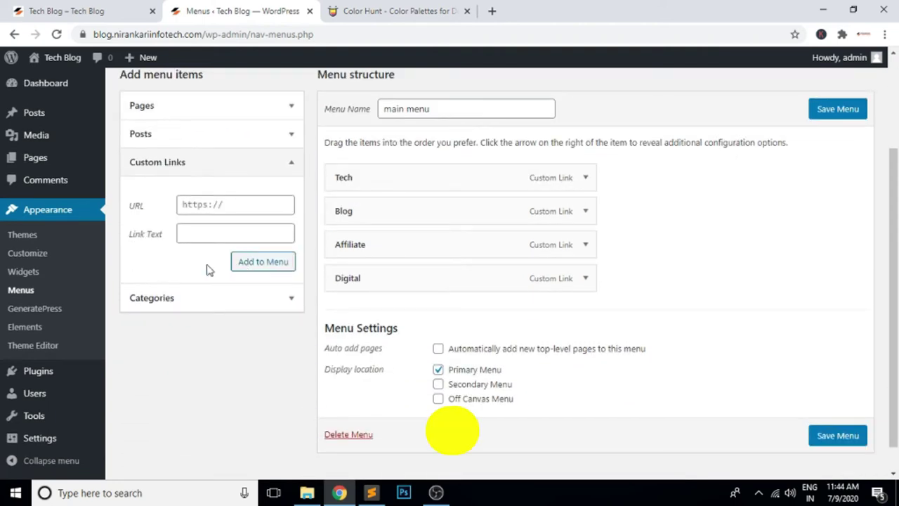
pyautogui.click(231, 203)
pyautogui.write('#')
pyautogui.press('Tab')
pyautogui.write('Networki')
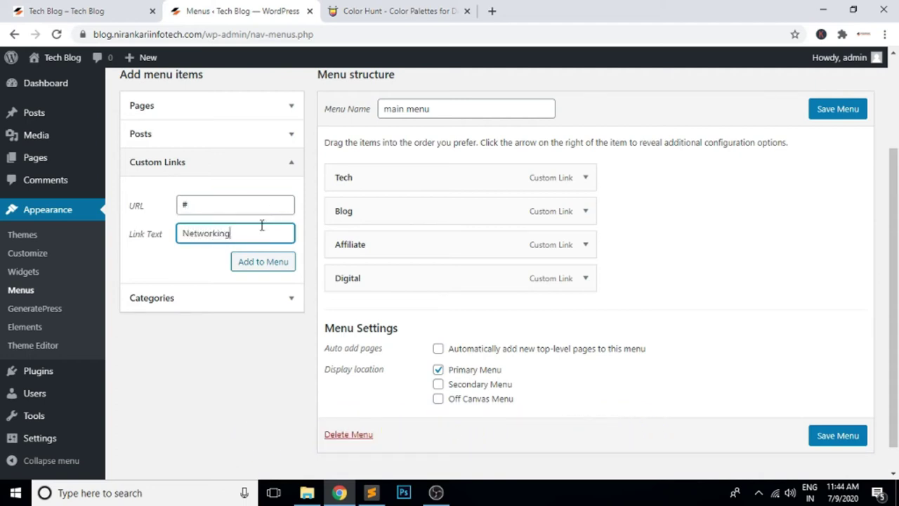
pyautogui.hotkey('ctrl', 'a')
pyautogui.write('S')
pyautogui.click(274, 266)
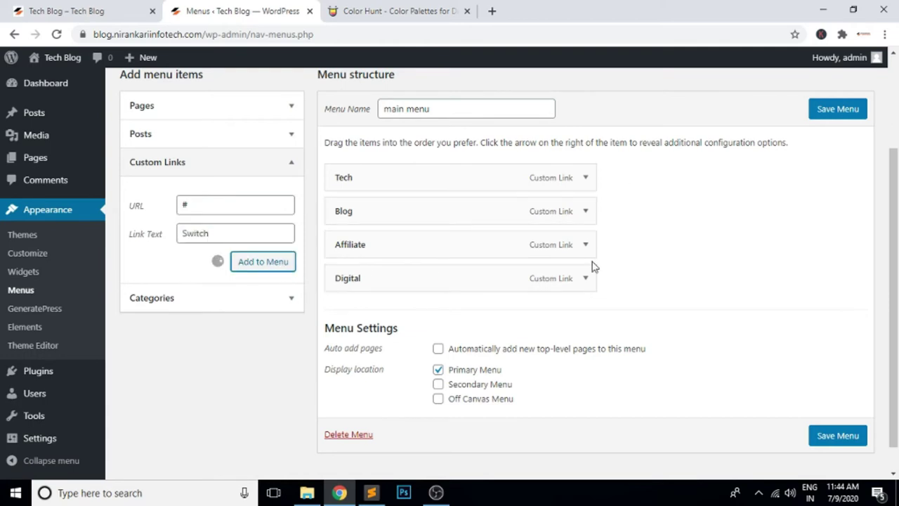
# Add a custom link with the URL # and the link text Router to the main menu.
pyautogui.click(231, 206)
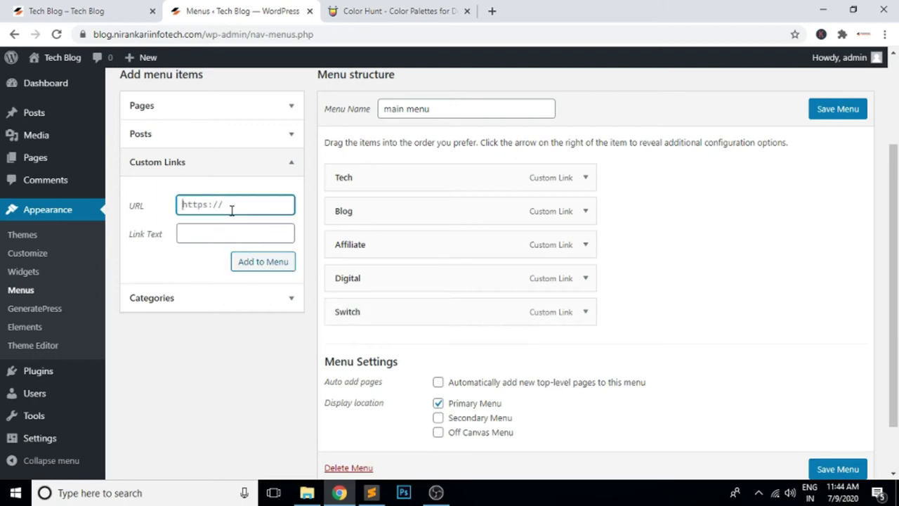
pyautogui.press('BackSpace')
pyautogui.press('Tab')
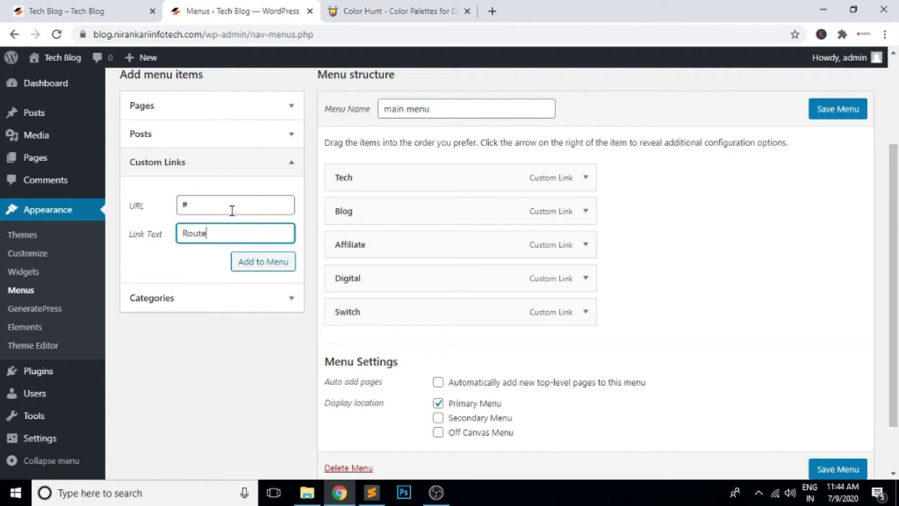
pyautogui.click(259, 265)
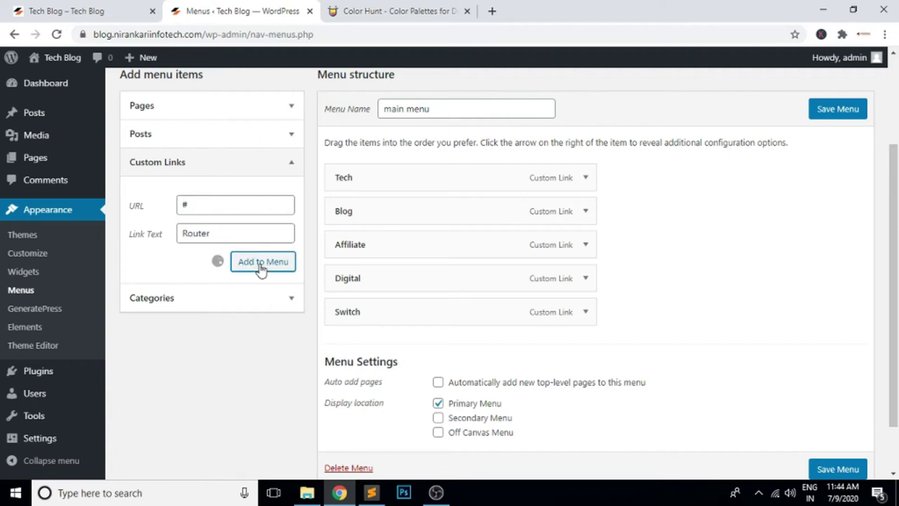
# Add a custom link with the URL # and the link text Topology, and save the main menu.
pyautogui.click(238, 210)
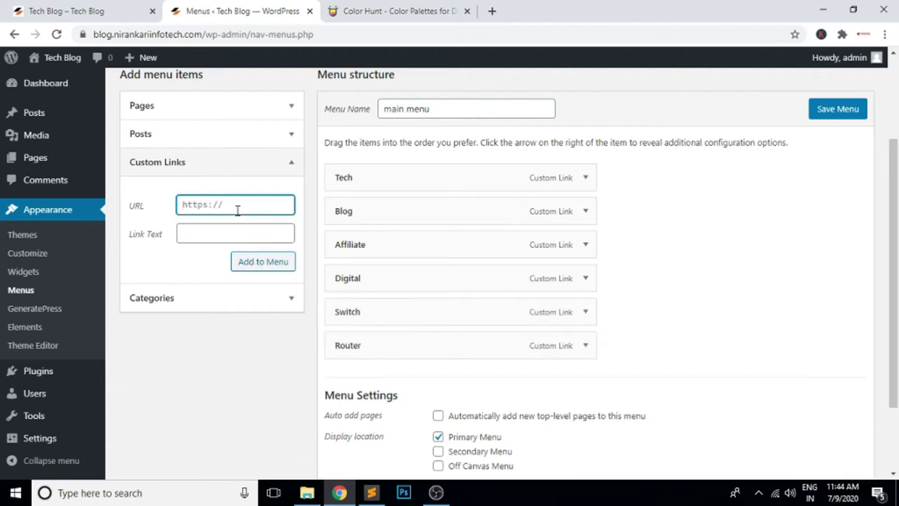
pyautogui.press('Tab')
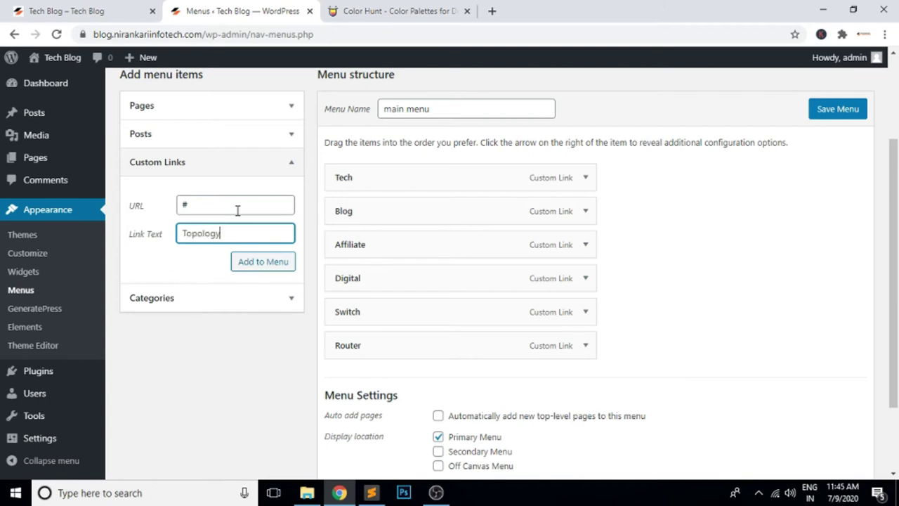
pyautogui.click(274, 266)
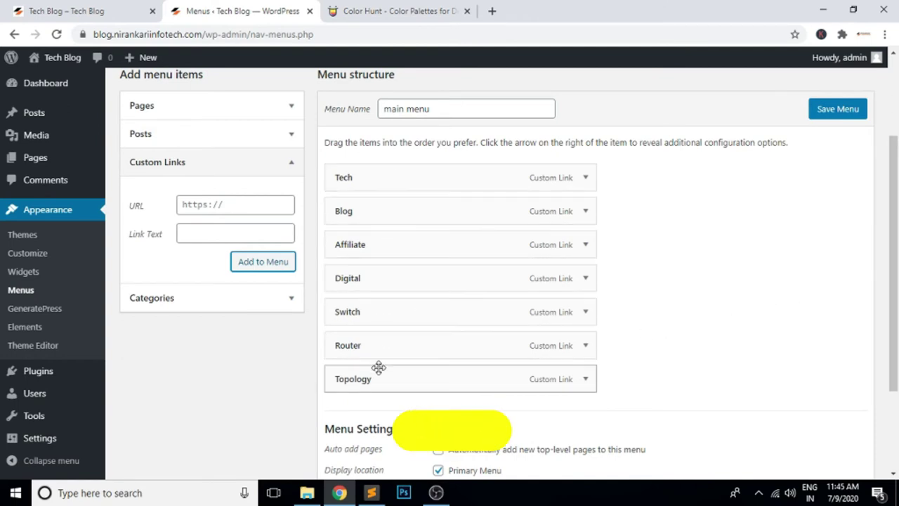
pyautogui.click(839, 116)
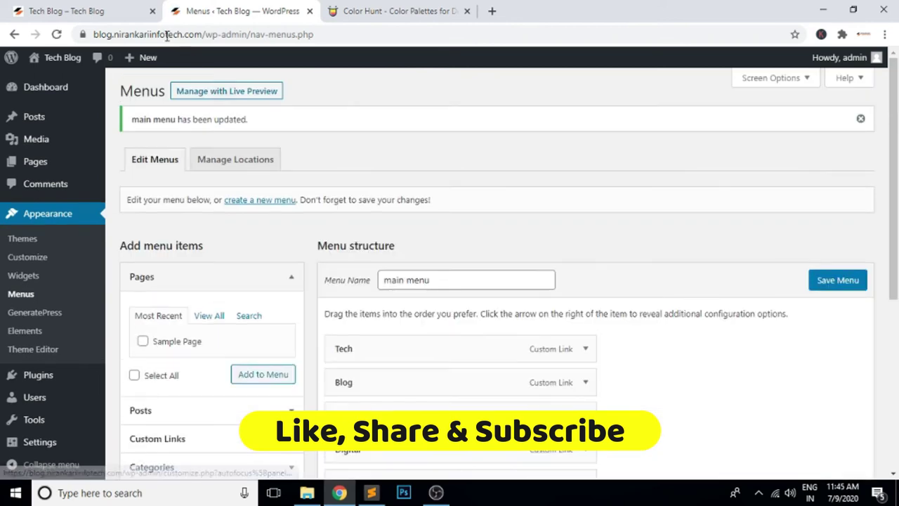
# Reload the live Tech Blog homepage and check the header navigation for the Switch, Router and Topology items.
pyautogui.click(77, 11)
pyautogui.click(323, 37)
pyautogui.press('Return')
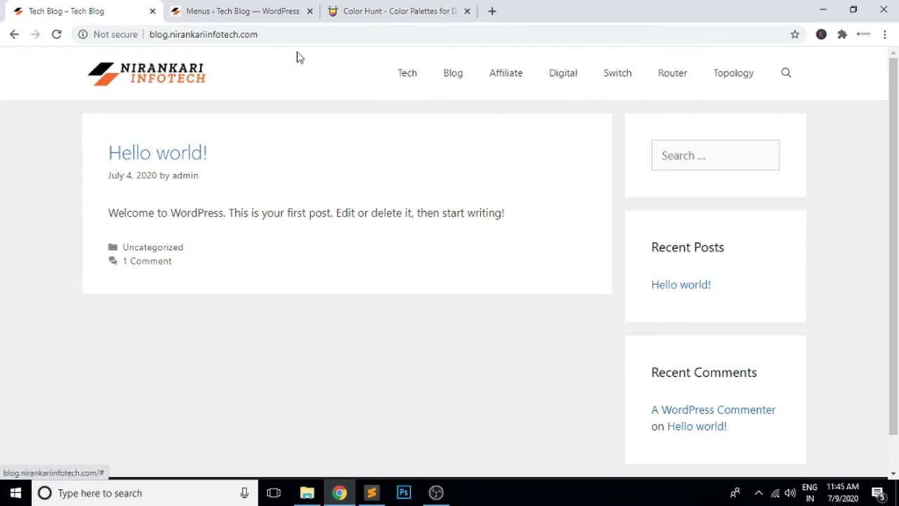
# Nest the Switch, Router and Topology items as sub items under Tech in the WordPress main menu, and save the menu.
pyautogui.click(230, 13)
pyautogui.scroll(-2, 734, 278)
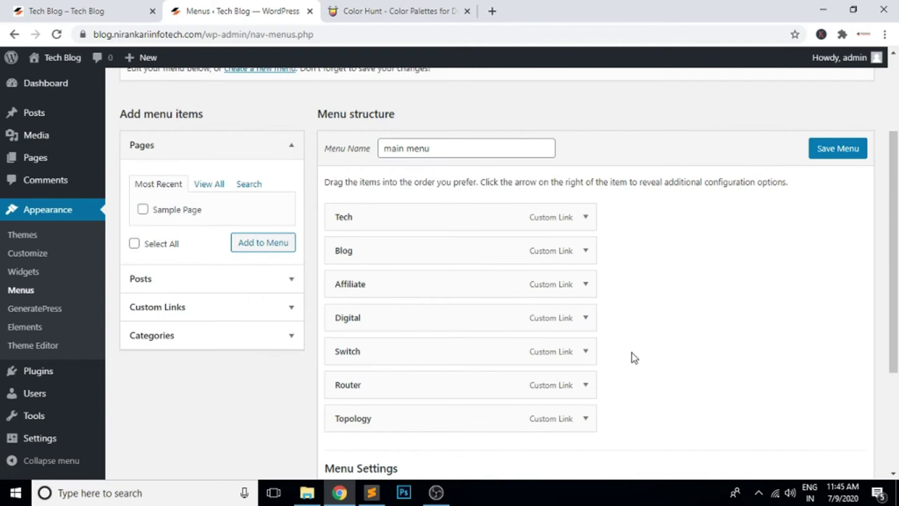
pyautogui.moveTo(428, 358); pyautogui.dragTo(455, 255)
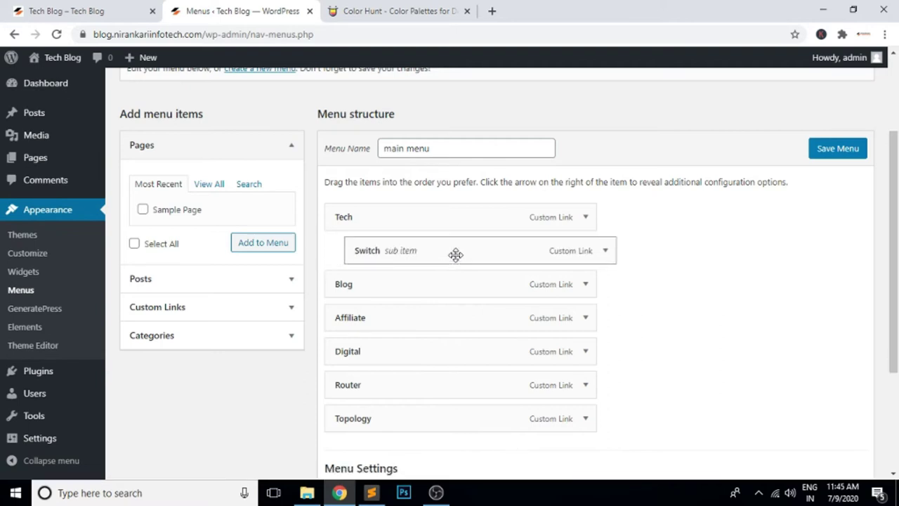
pyautogui.moveTo(423, 385); pyautogui.dragTo(443, 283)
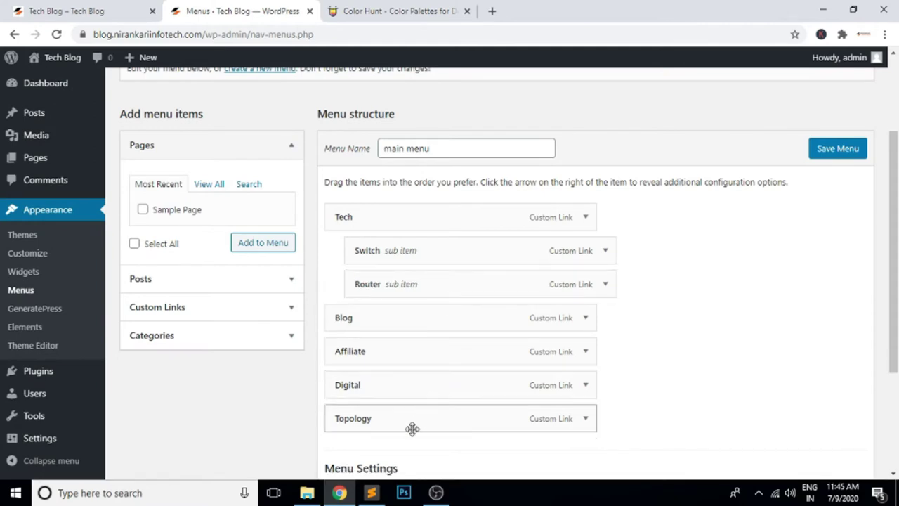
pyautogui.moveTo(405, 426); pyautogui.dragTo(421, 323)
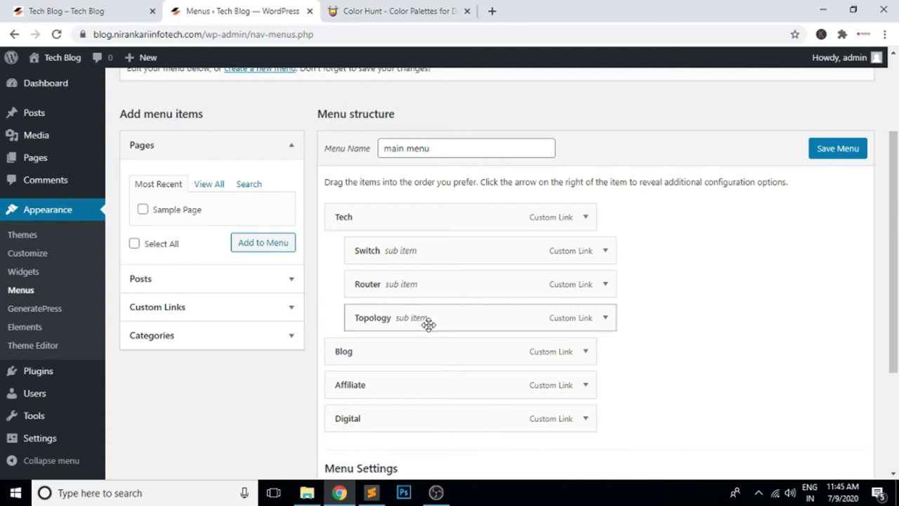
pyautogui.click(828, 154)
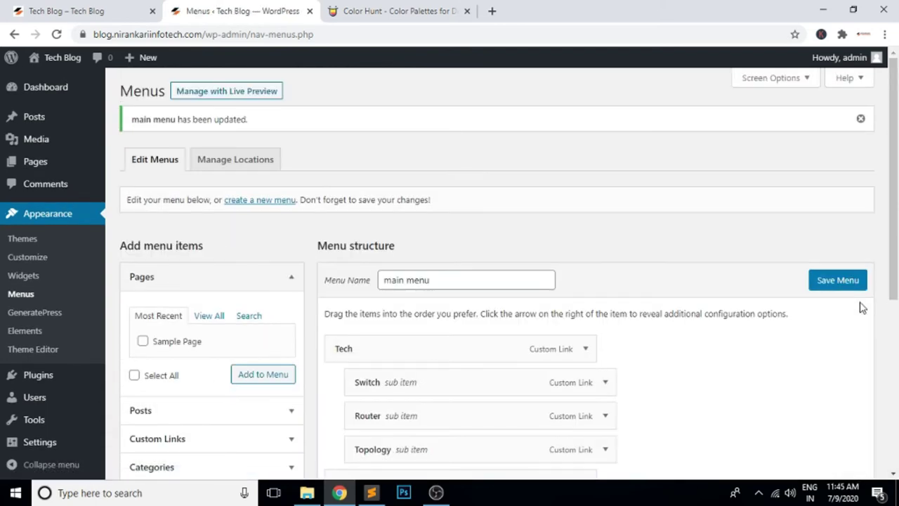
# Reload the live Tech Blog homepage and check the Tech item in the header navigation.
pyautogui.click(100, 10)
pyautogui.click(290, 33)
pyautogui.press('Return')
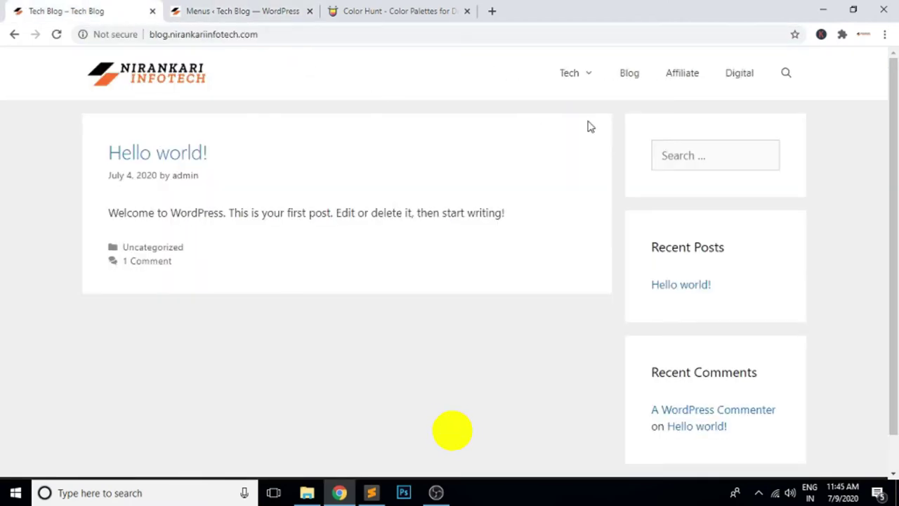
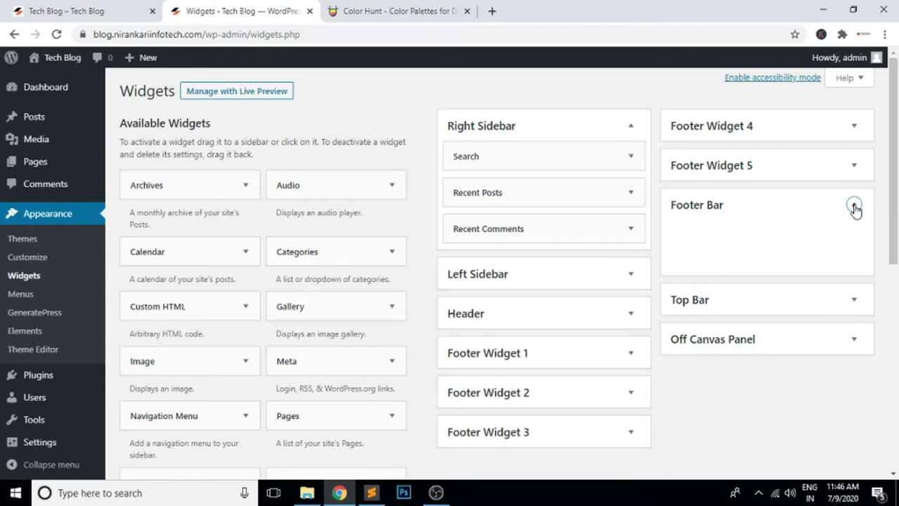
# Inspect the Footer Bar and Top Bar widget areas, and compare the Right Sidebar widgets with the sidebar on the live blog.
pyautogui.click(854, 205)
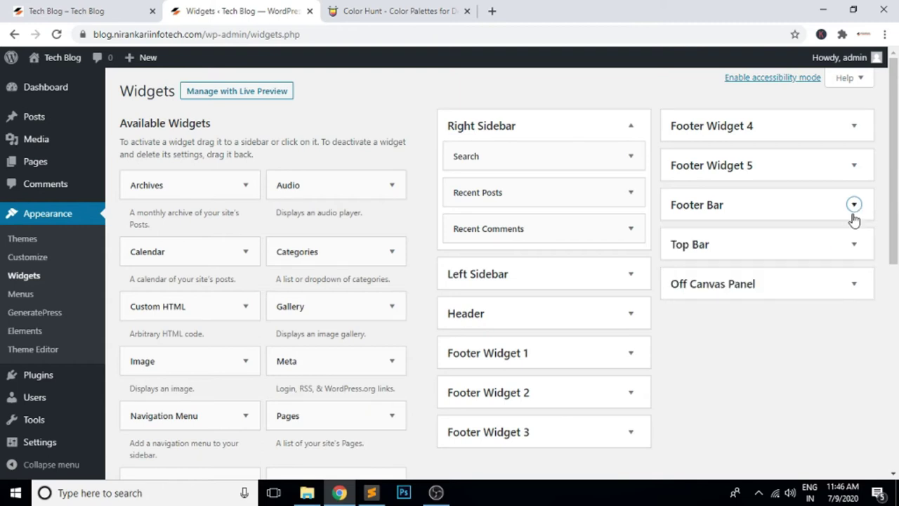
pyautogui.click(854, 244)
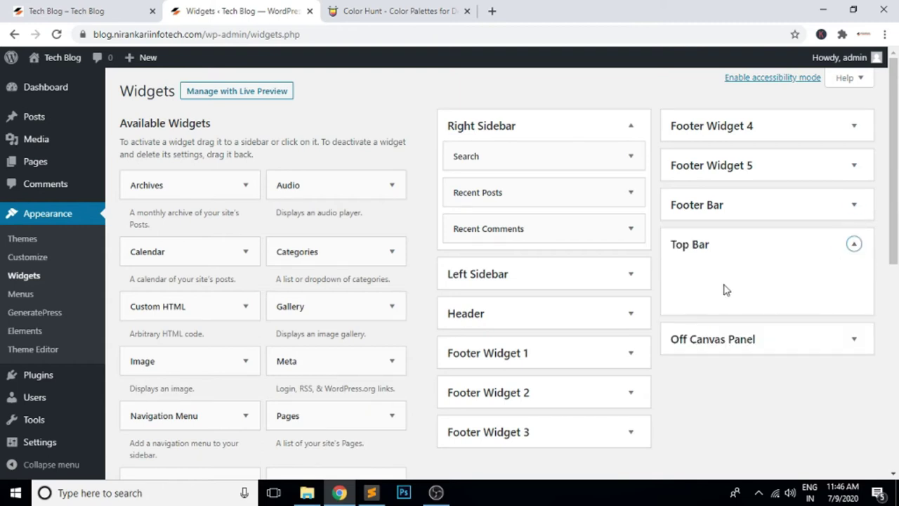
pyautogui.click(853, 245)
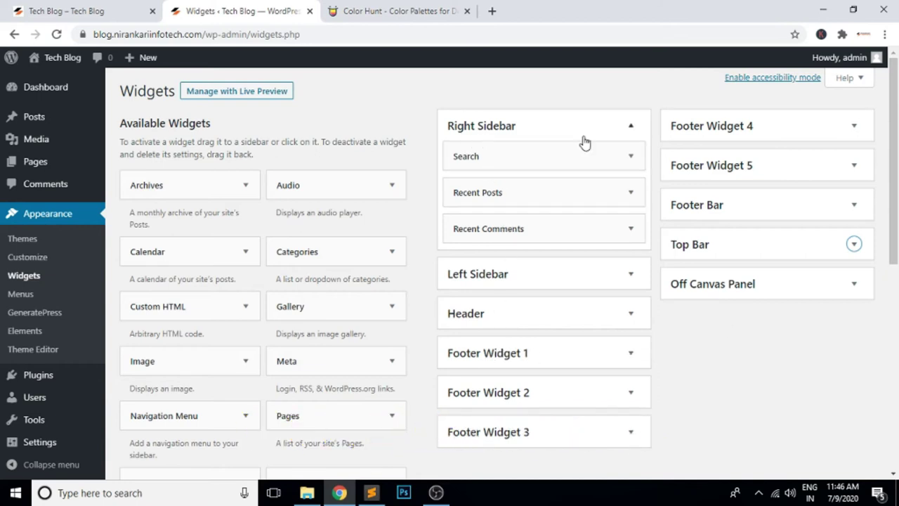
pyautogui.click(383, 11)
pyautogui.click(79, 11)
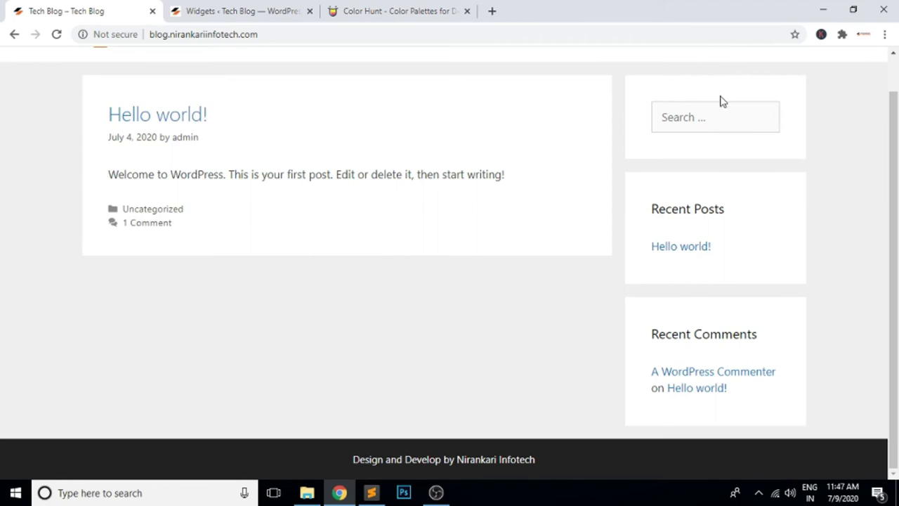
pyautogui.click(231, 11)
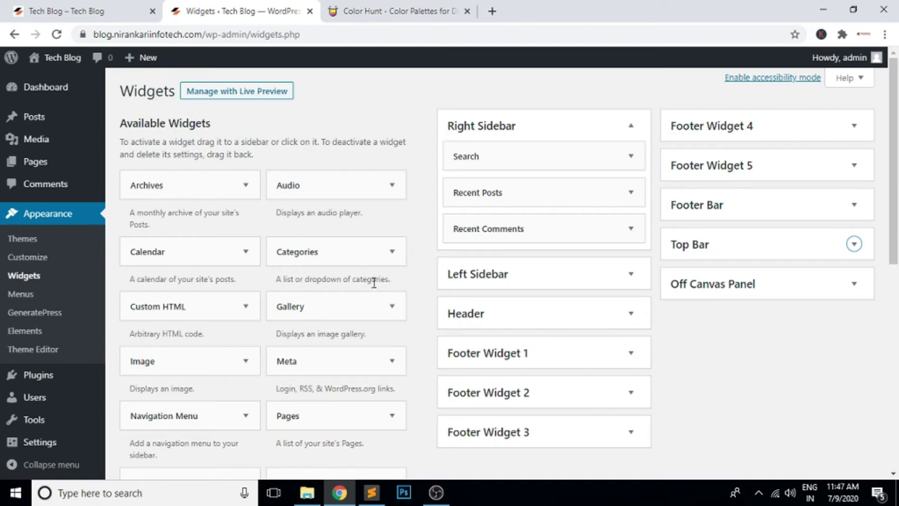
# Add a Text widget above Search in the Right Sidebar, set its title to Search Title and save it.
pyautogui.scroll(-5, 374, 281)
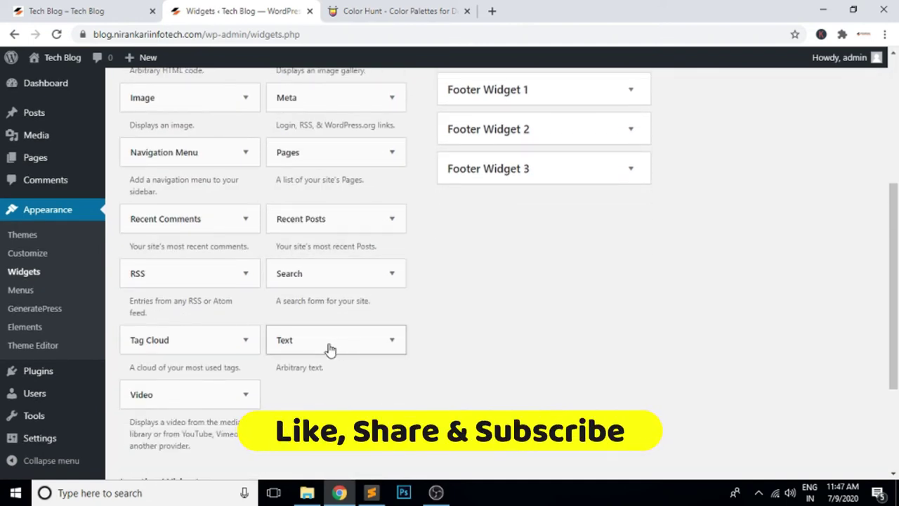
pyautogui.moveTo(325, 347); pyautogui.dragTo(524, 142)
pyautogui.click(473, 203)
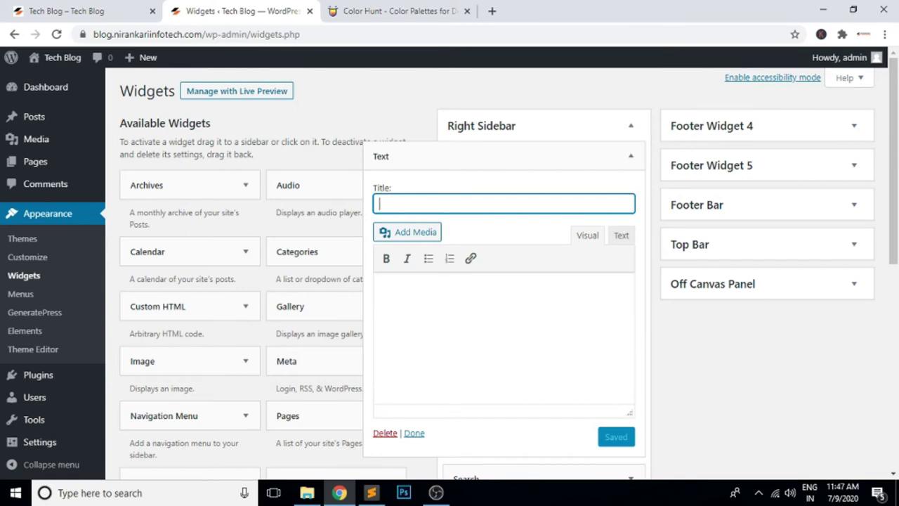
pyautogui.write('Search Title')
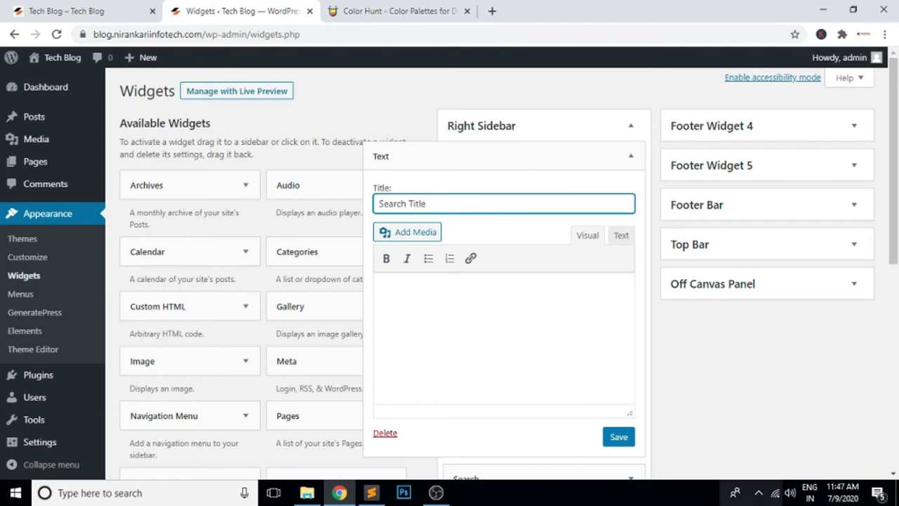
pyautogui.click(619, 436)
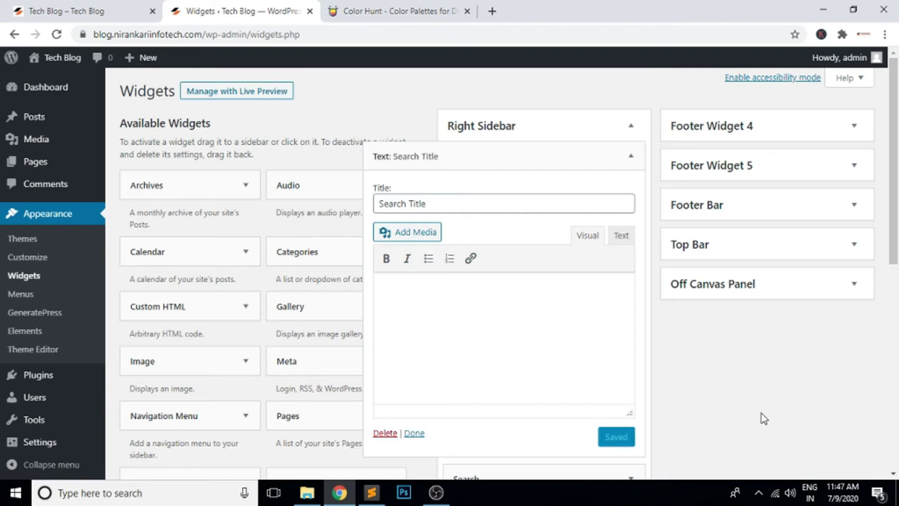
# Reload the live Tech Blog homepage and check the sidebar for the Search Title widget.
pyautogui.click(132, 14)
pyautogui.click(300, 35)
pyautogui.press('Return')
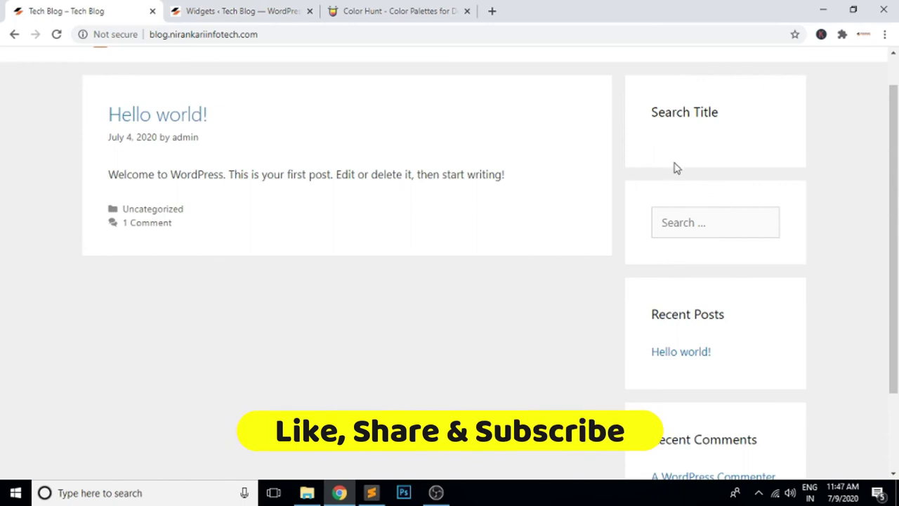
# Delete the Search Title text widget from the Right Sidebar, and try out a Custom HTML widget there before deleting it.
pyautogui.click(242, 11)
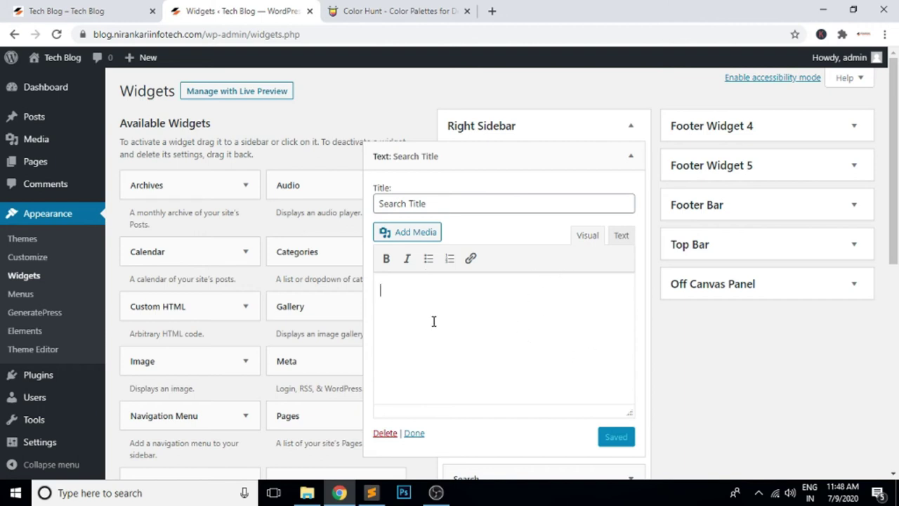
pyautogui.click(386, 433)
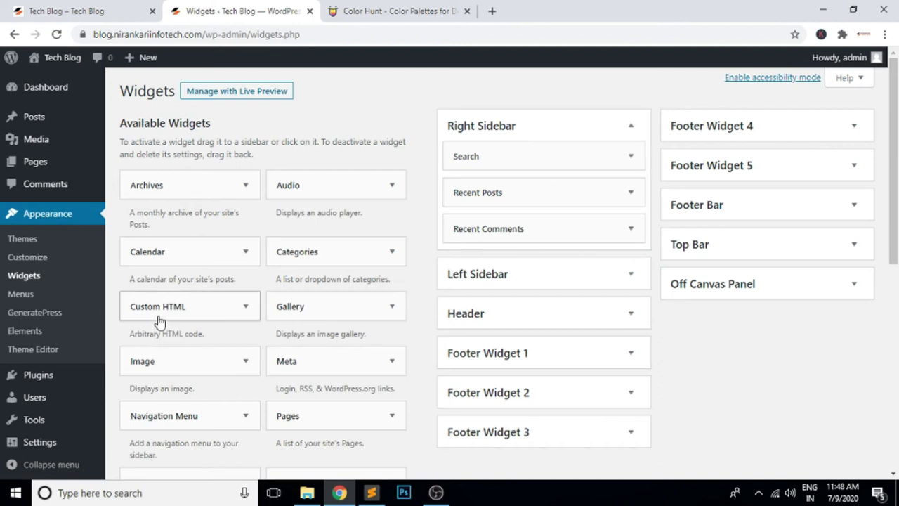
pyautogui.moveTo(150, 311); pyautogui.dragTo(485, 156)
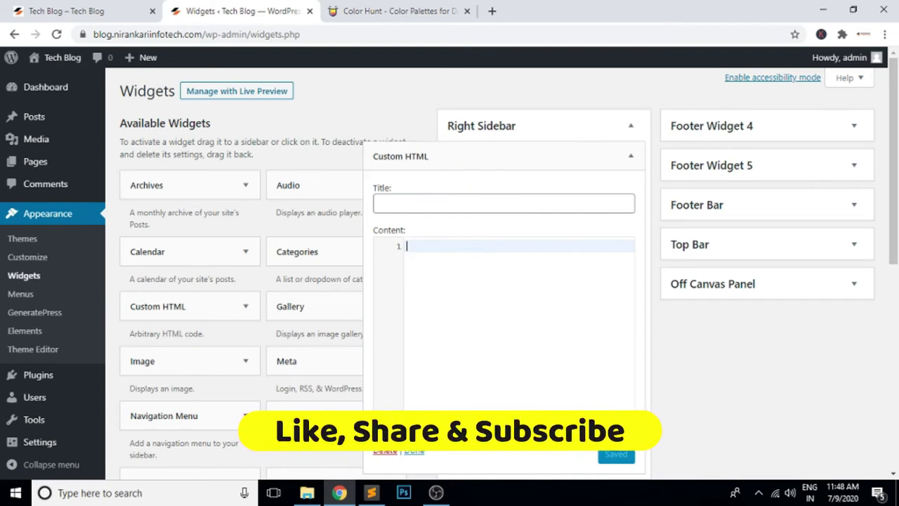
pyautogui.click(379, 454)
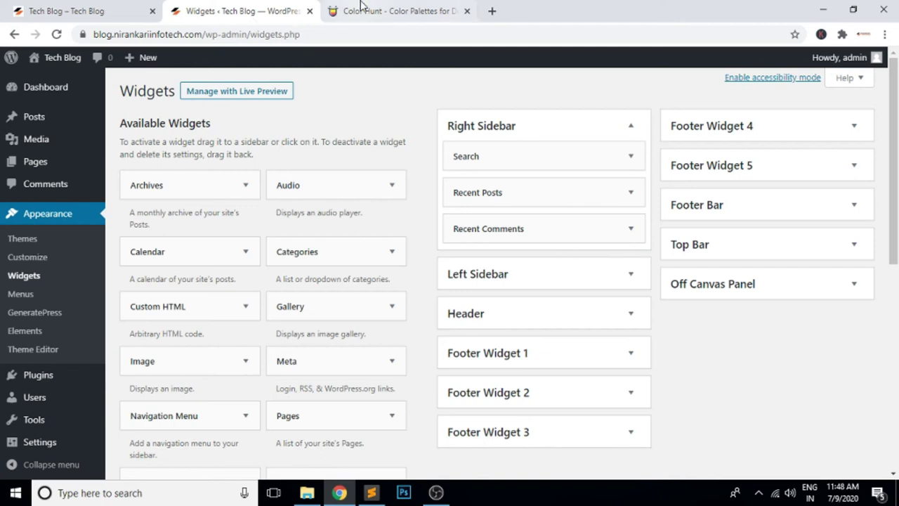
# Reload the live Tech Blog homepage, check its sidebar, and compare the available footer widget areas with the live footer.
pyautogui.click(102, 13)
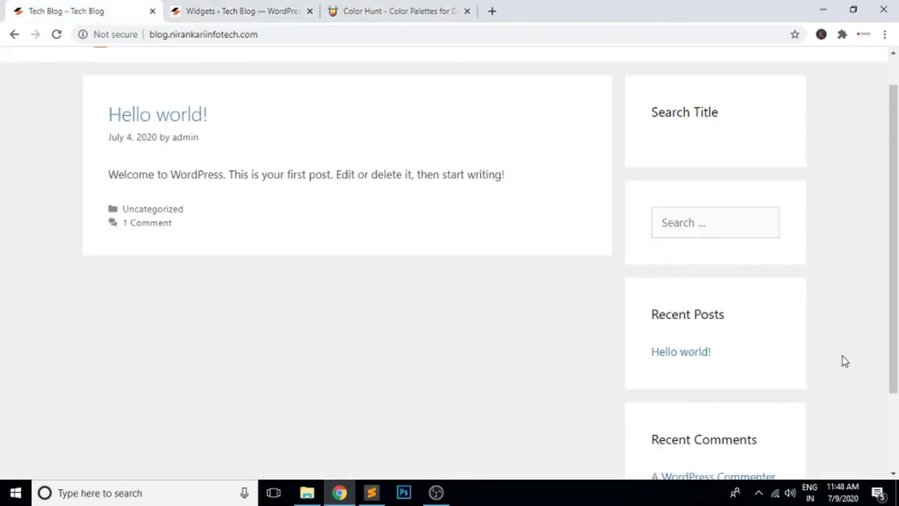
pyautogui.click(359, 39)
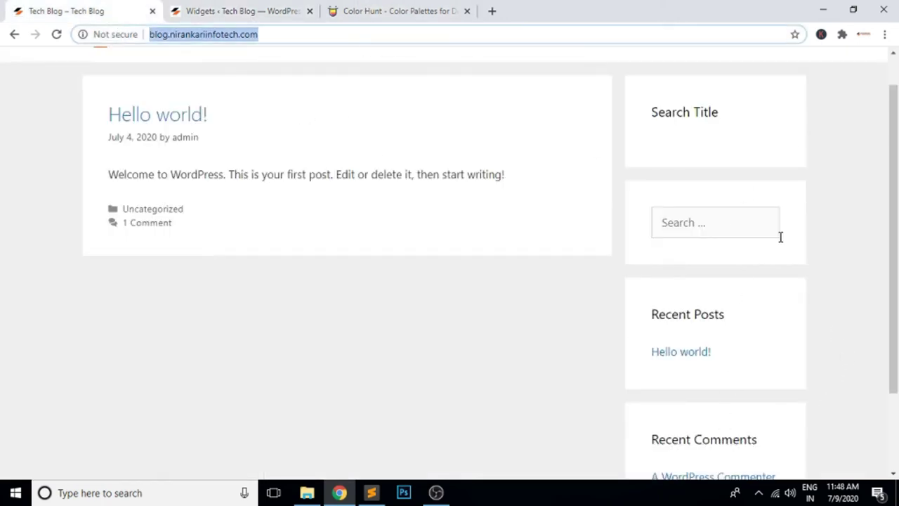
pyautogui.press('Return')
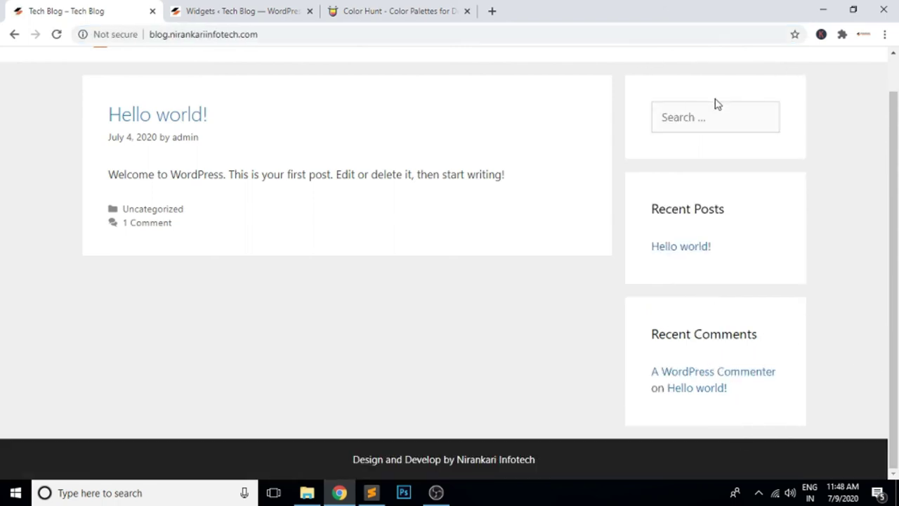
pyautogui.click(263, 12)
pyautogui.scroll(-1, 728, 347)
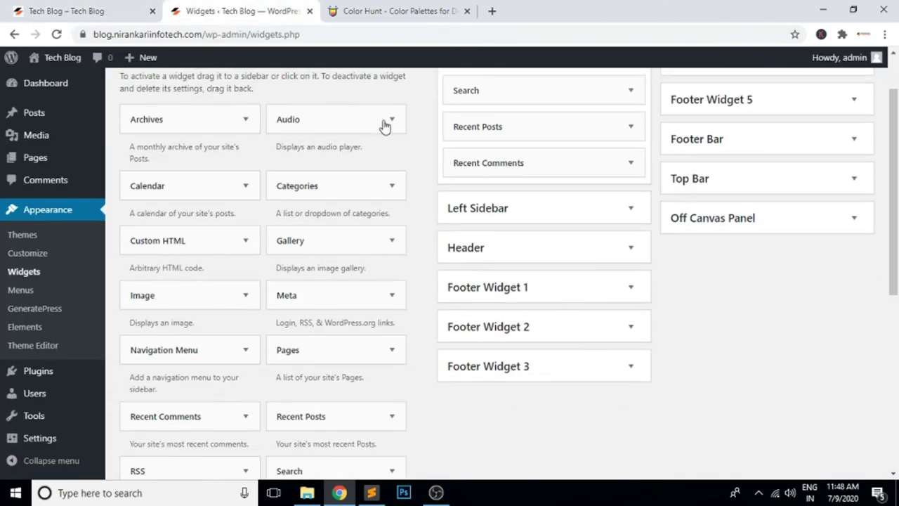
pyautogui.click(76, 5)
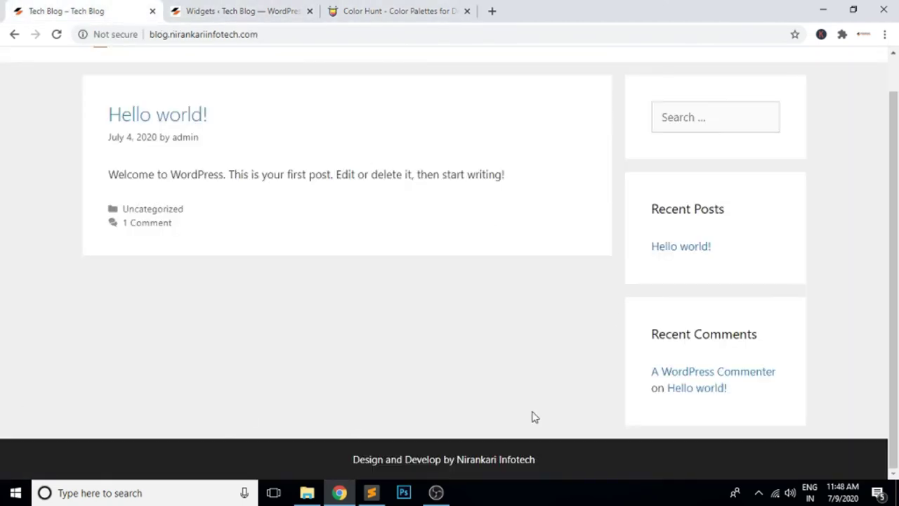
# Expand the Footer Widget 1 area on the Widgets page and add a Text widget to it.
pyautogui.click(268, 6)
pyautogui.click(630, 287)
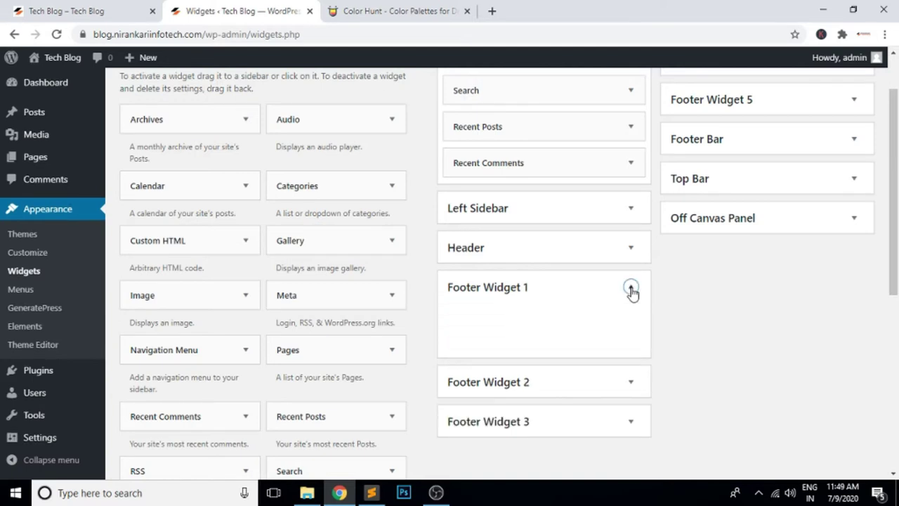
pyautogui.scroll(-3, 382, 414)
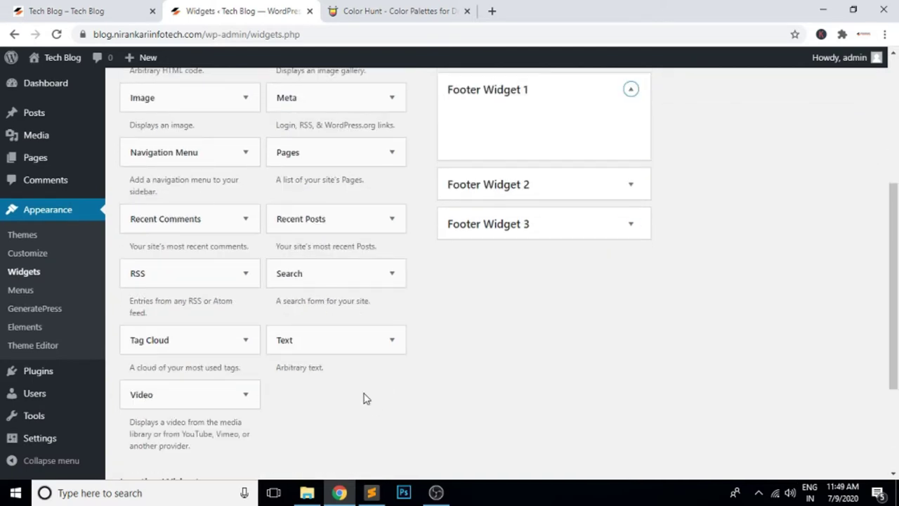
pyautogui.moveTo(309, 345); pyautogui.dragTo(513, 154)
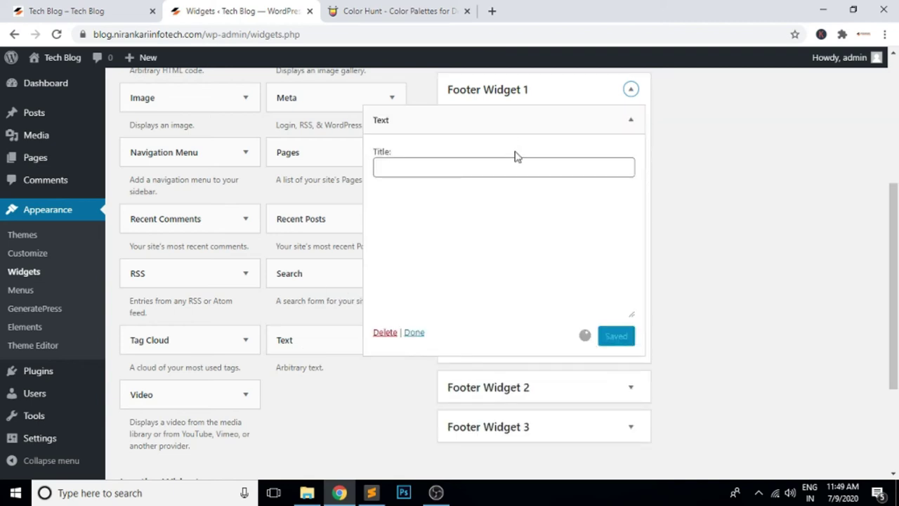
# Enter About us as both title and content of the Text widget in Footer Widget 1, save it and close its settings.
pyautogui.write('A')
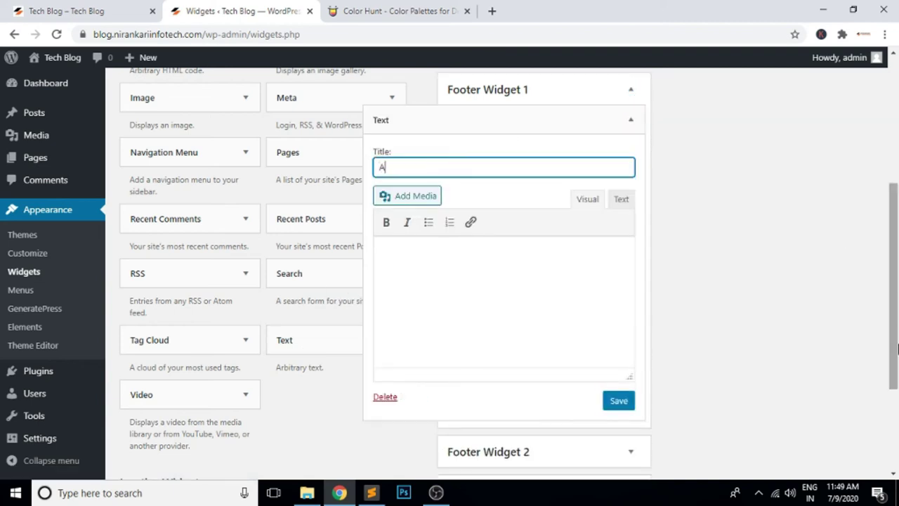
pyautogui.write('bout us')
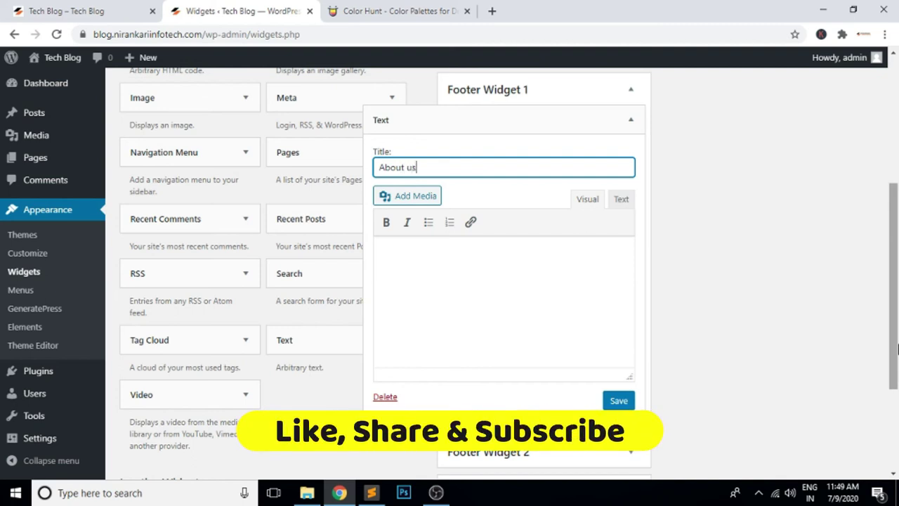
pyautogui.click(452, 267)
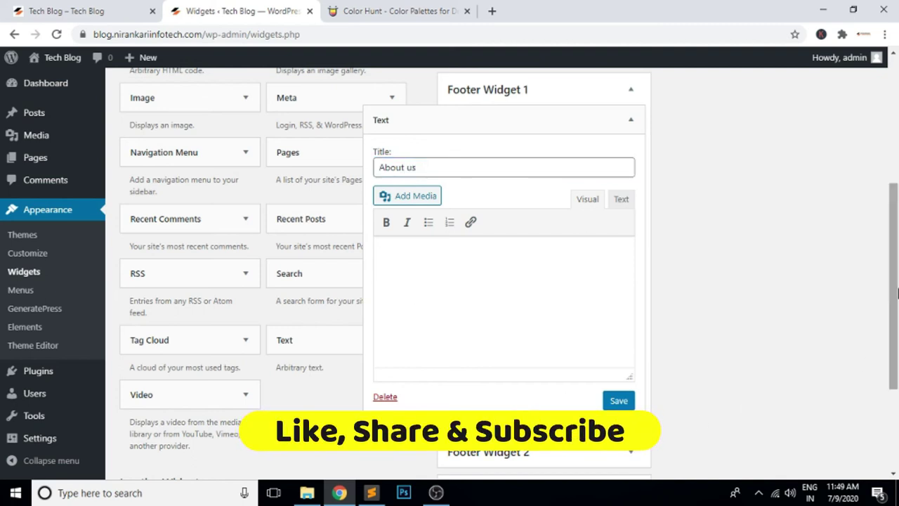
pyautogui.write('About us')
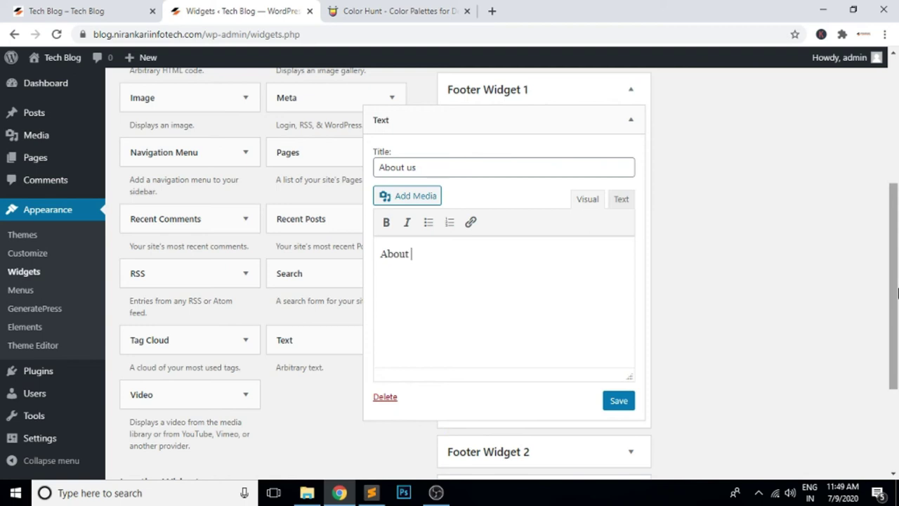
pyautogui.click(618, 402)
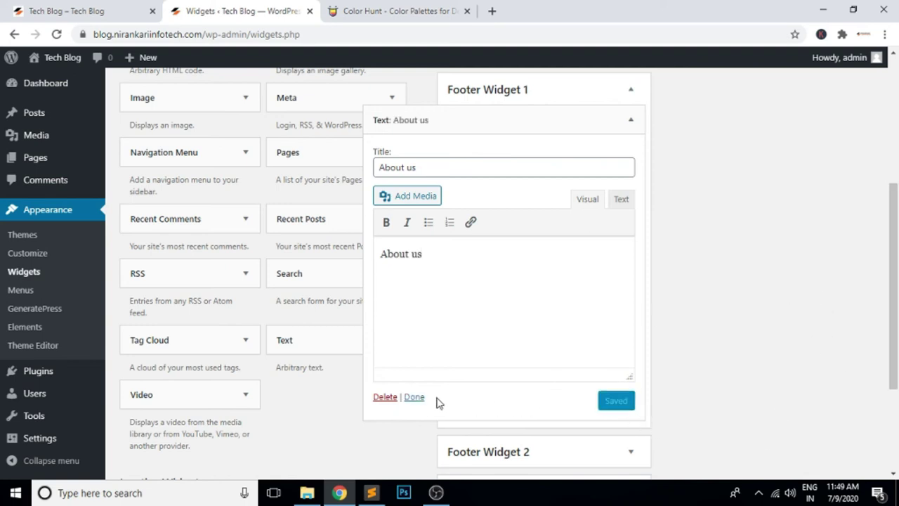
pyautogui.click(413, 398)
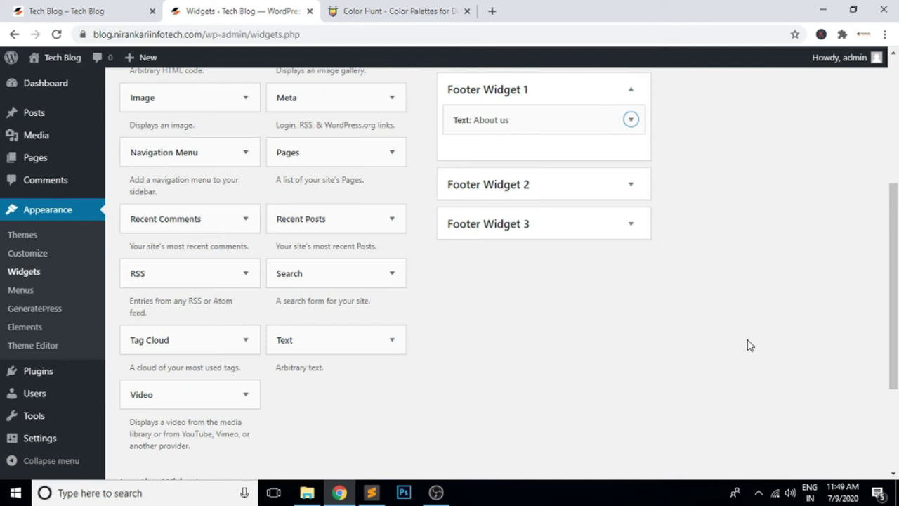
# Add a Text widget titled Important Links to Footer Widget 2, listing About us, Contact us, Login and Register, then save and close it.
pyautogui.moveTo(354, 341); pyautogui.dragTo(541, 204)
pyautogui.click(425, 259)
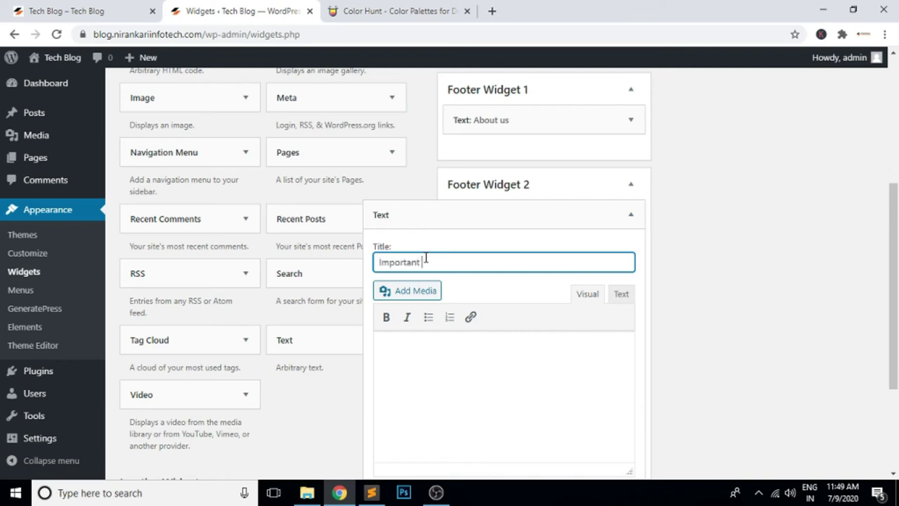
pyautogui.click(422, 342)
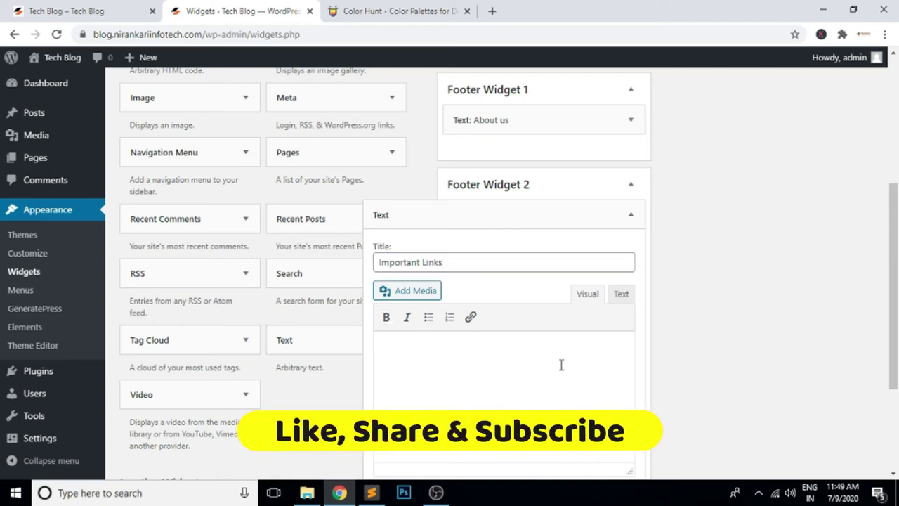
pyautogui.write('About us')
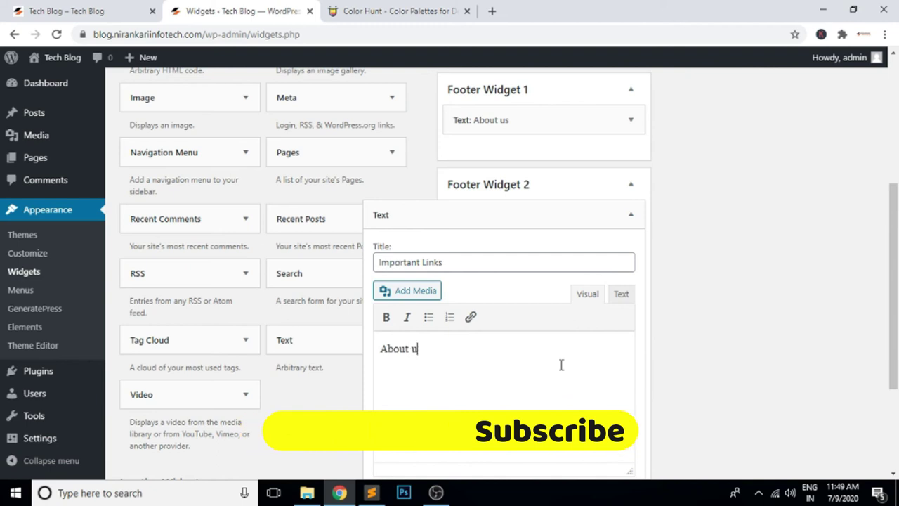
pyautogui.press('Return')
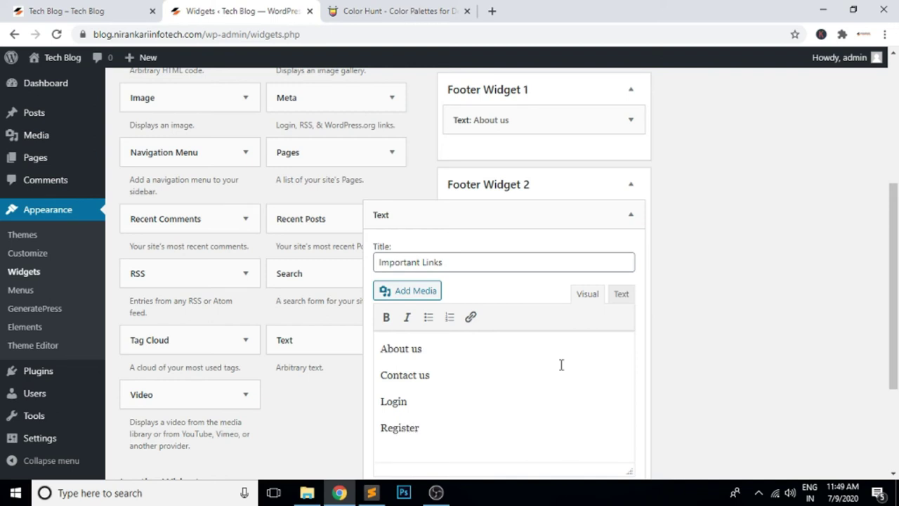
pyautogui.scroll(-2, 491, 362)
pyautogui.click(614, 329)
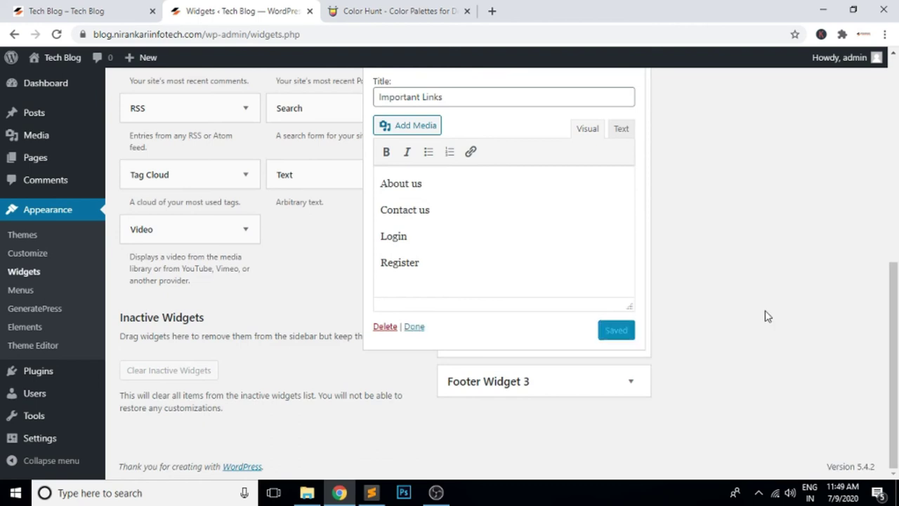
pyautogui.click(416, 328)
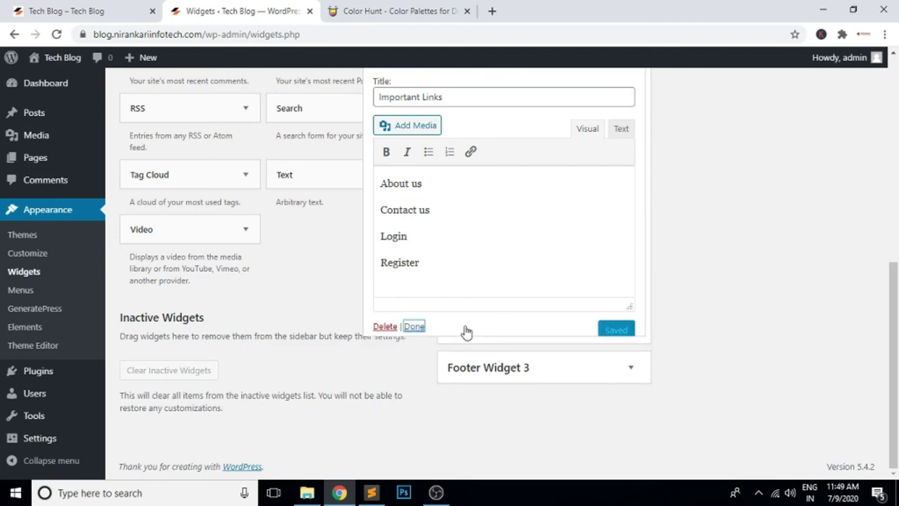
# Reload the live Tech Blog homepage and check the widgets in its footer.
pyautogui.scroll(10, 639, 365)
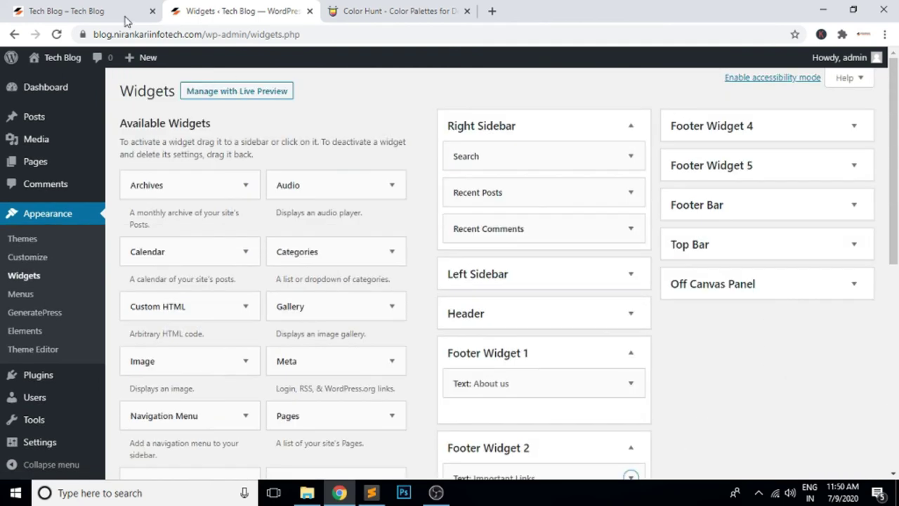
pyautogui.click(128, 16)
pyautogui.click(329, 36)
pyautogui.press('Return')
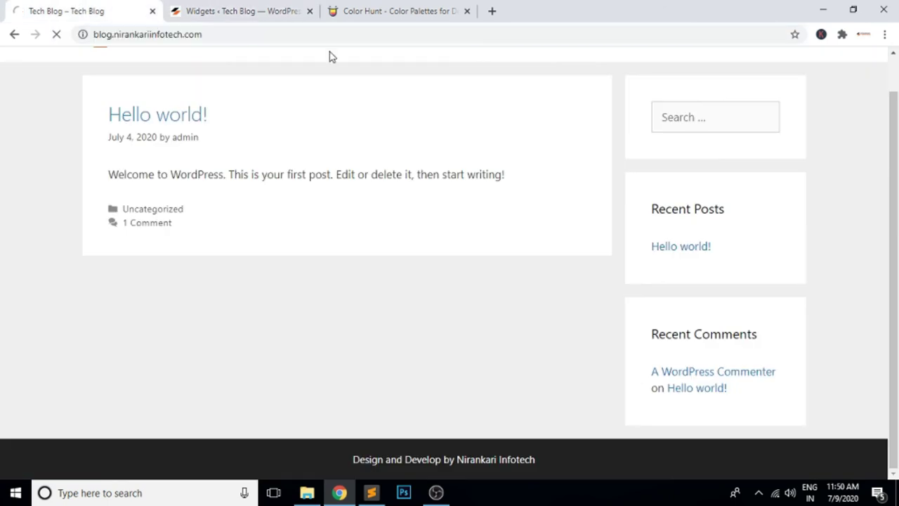
pyautogui.scroll(-3, 838, 267)
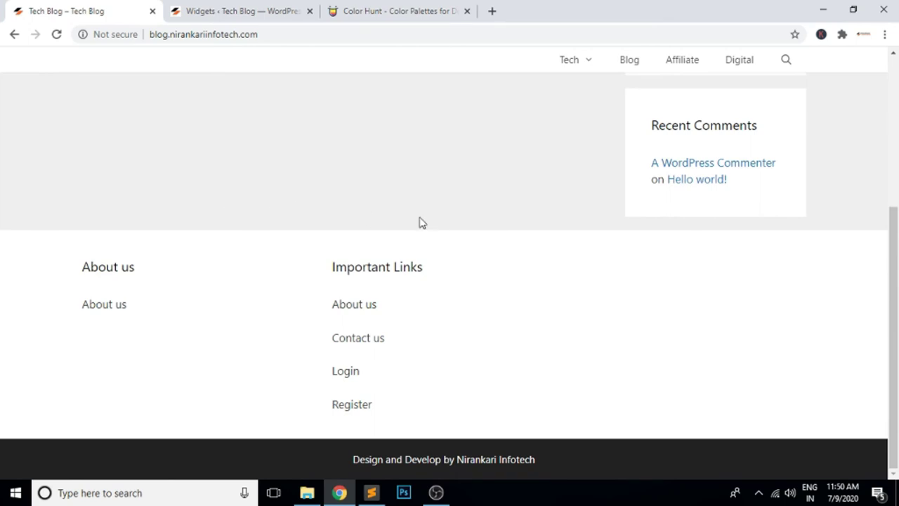
# Open the Footer color settings in the site Customizer, glancing at the Color Hunt palettes.
pyautogui.click(231, 8)
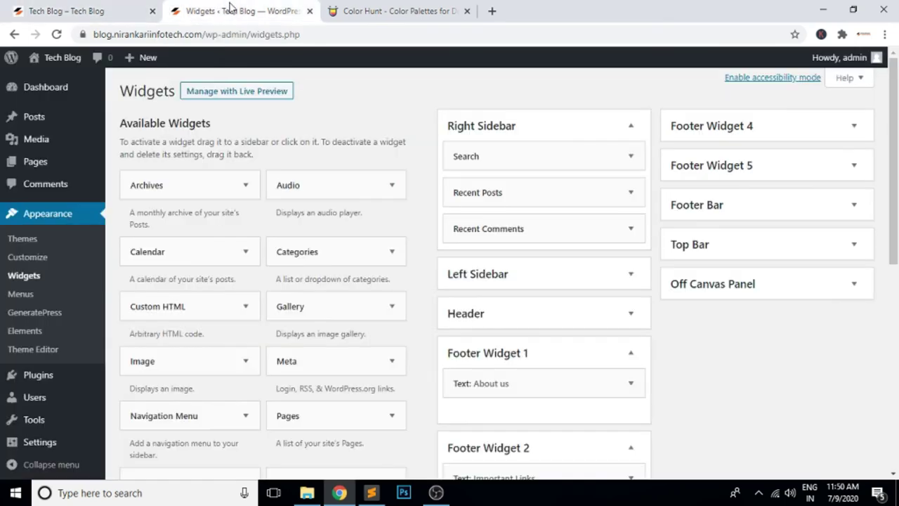
pyautogui.click(34, 259)
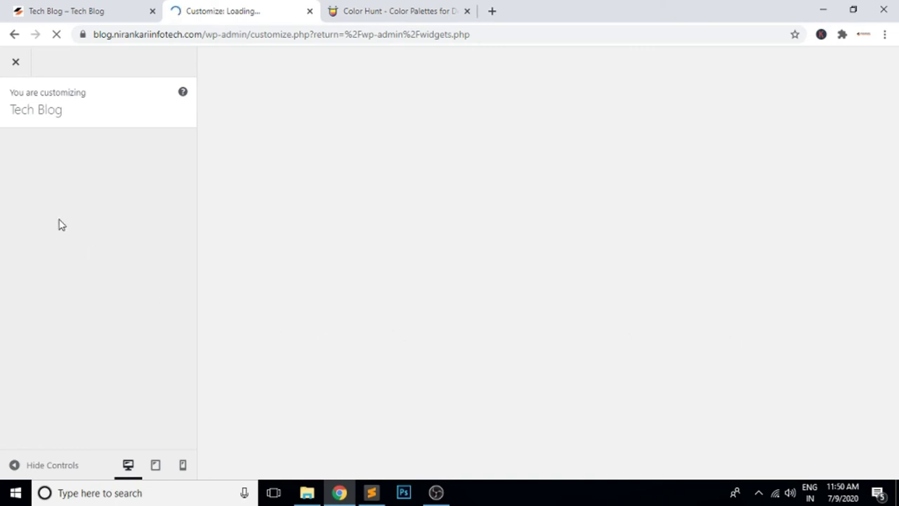
pyautogui.click(405, 15)
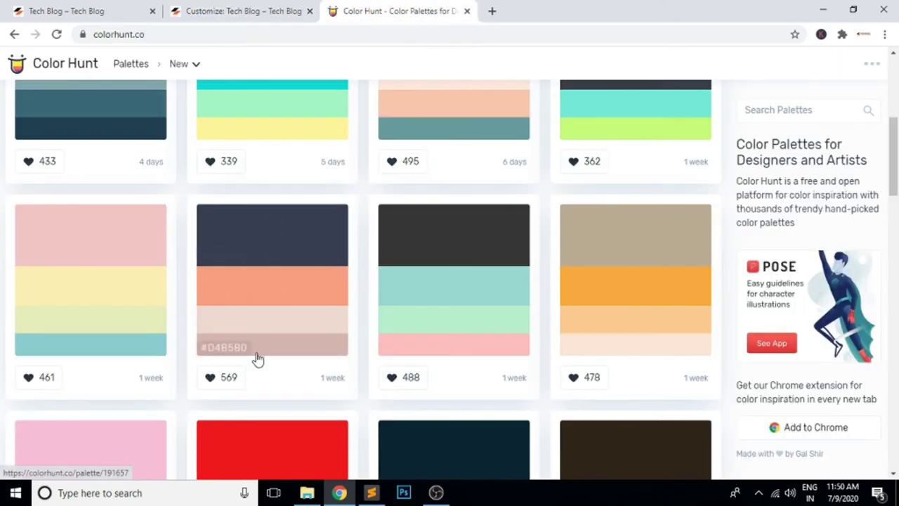
pyautogui.click(211, 10)
pyautogui.click(78, 266)
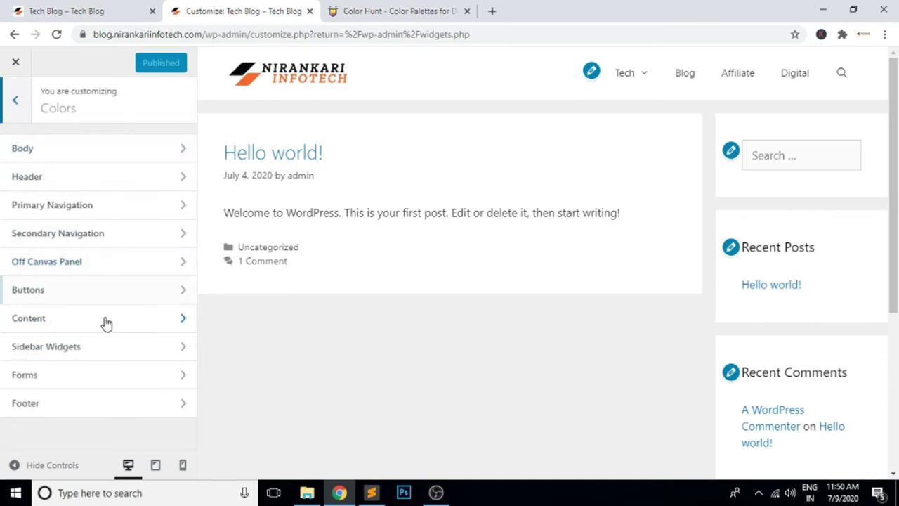
pyautogui.click(79, 408)
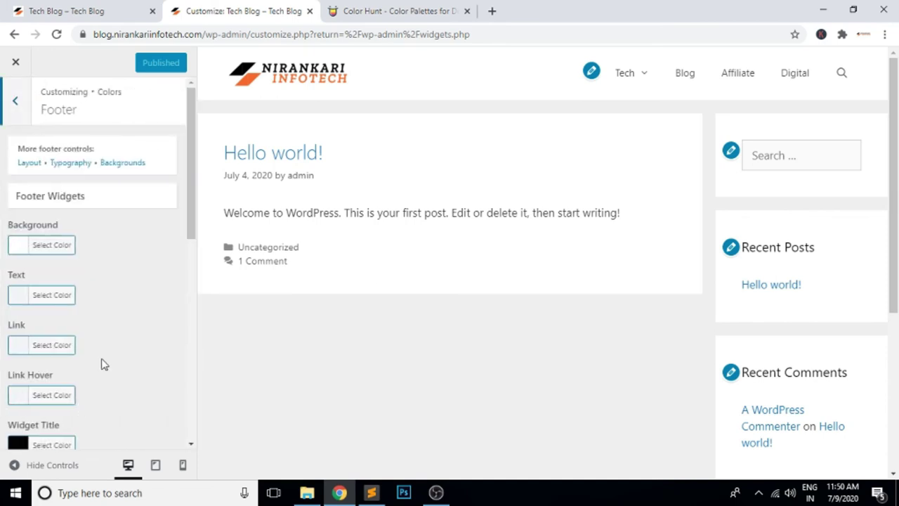
# Set the Footer Widgets background to the palette color #f69e7b and check the footer in the preview.
pyautogui.click(23, 251)
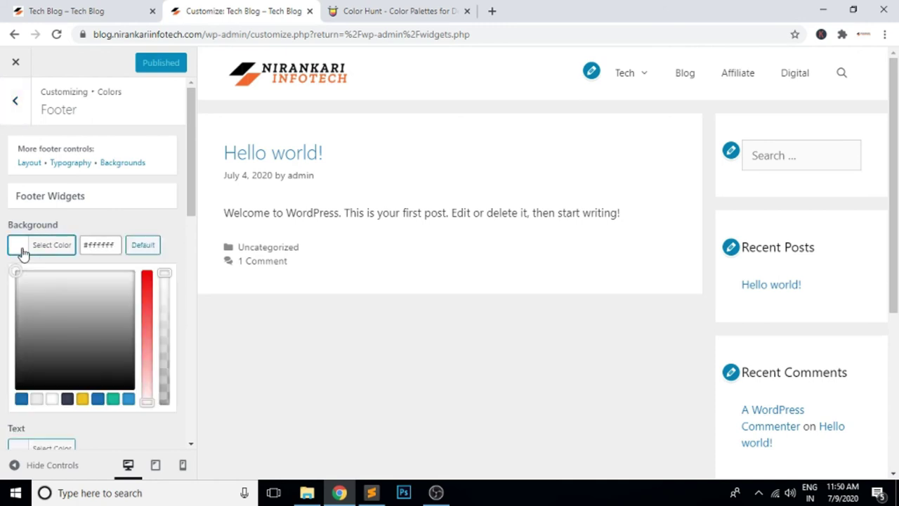
pyautogui.click(447, 10)
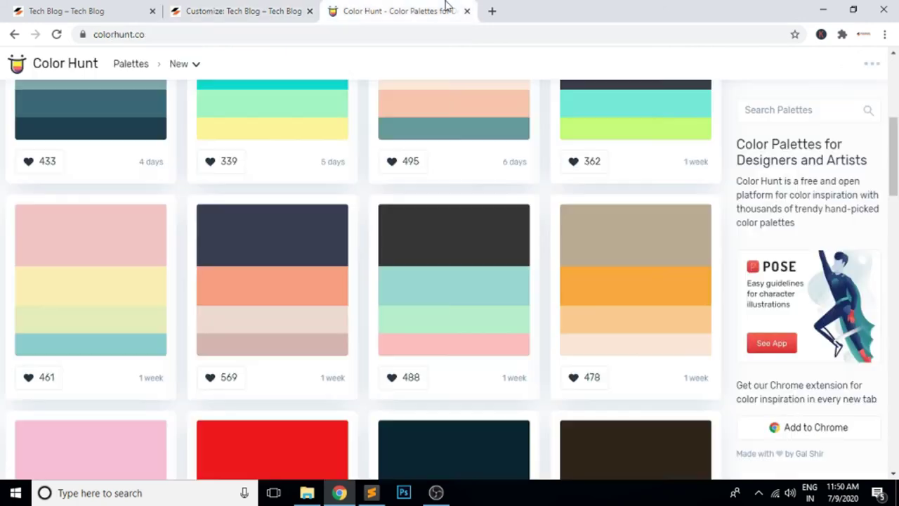
pyautogui.click(231, 301)
pyautogui.click(114, 10)
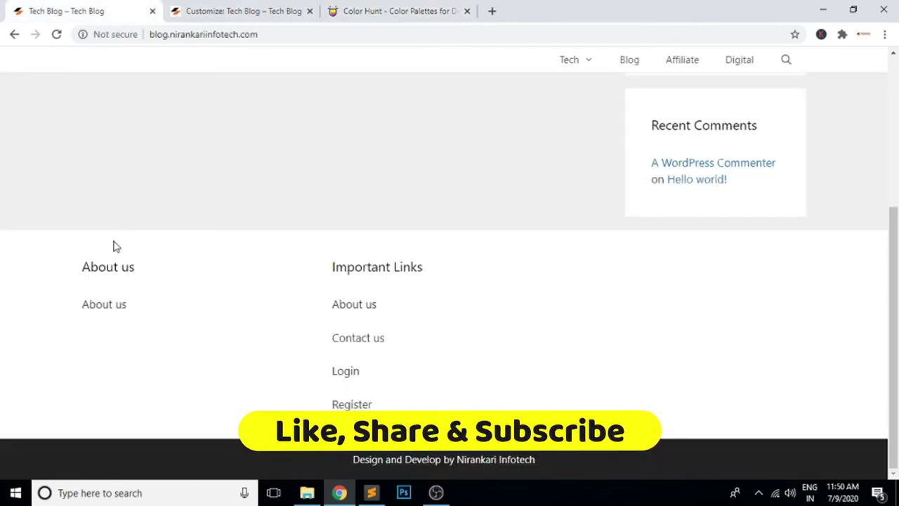
pyautogui.click(226, 16)
pyautogui.tripleClick(105, 244)
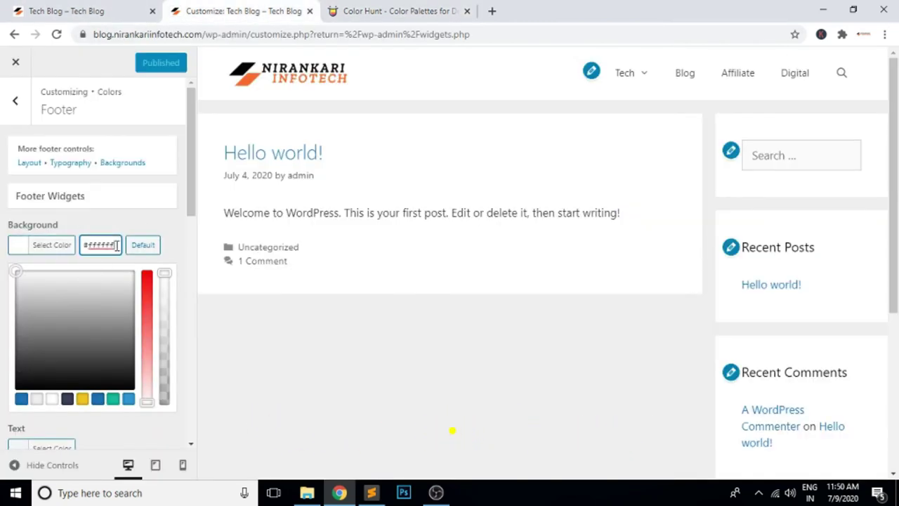
pyautogui.write('#f69e7b')
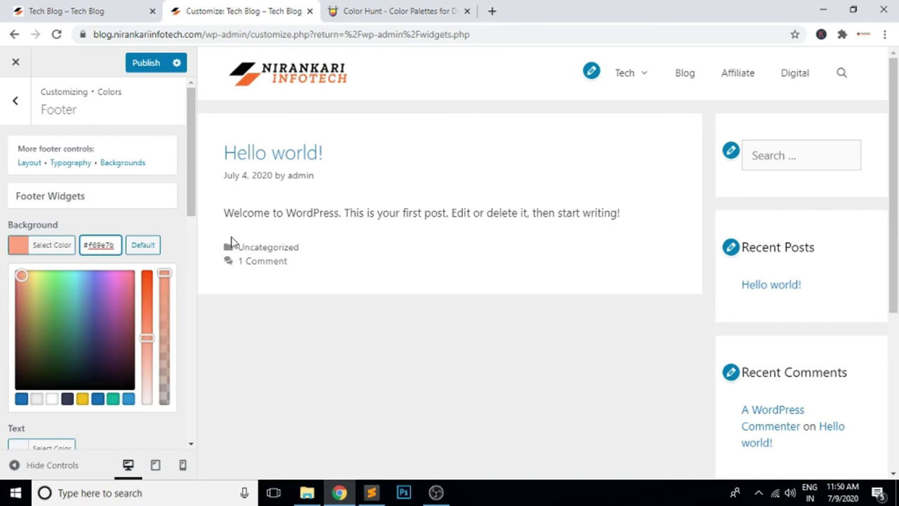
pyautogui.scroll(-4, 698, 320)
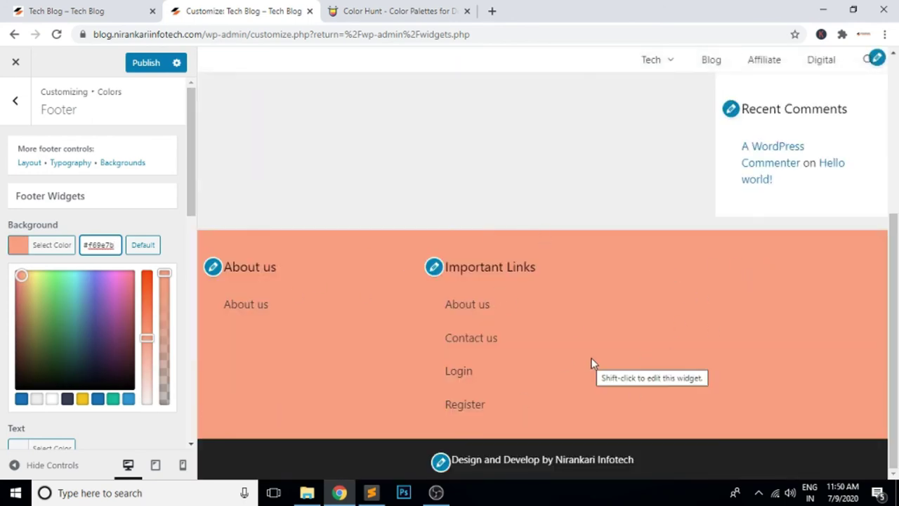
# Try a slightly stronger orange for the Footer Widgets background, then set it back to #f69e7b.
pyautogui.moveTo(144, 337)
pyautogui.mouseDown()
pyautogui.moveTo(147, 320)
pyautogui.moveTo(147, 328)
pyautogui.mouseUp()
pyautogui.doubleClick(111, 244)
pyautogui.click(242, 235)
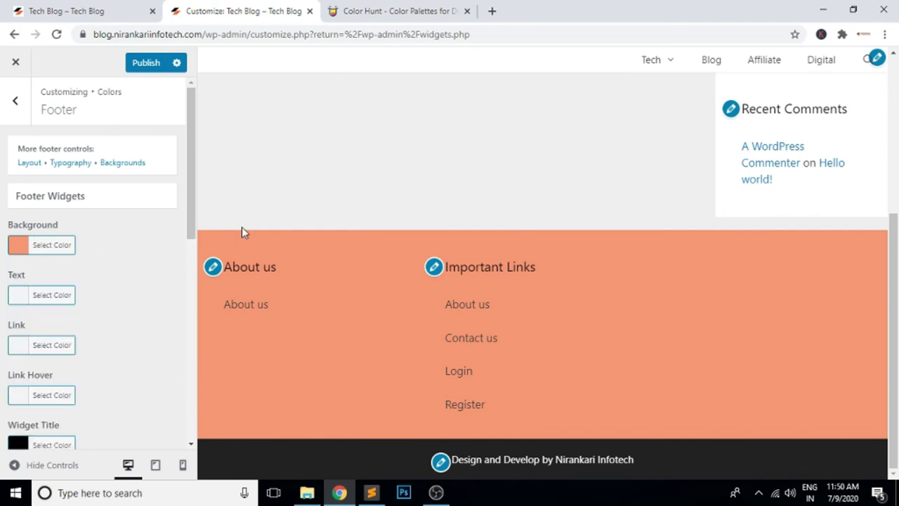
pyautogui.click(24, 249)
pyautogui.doubleClick(115, 244)
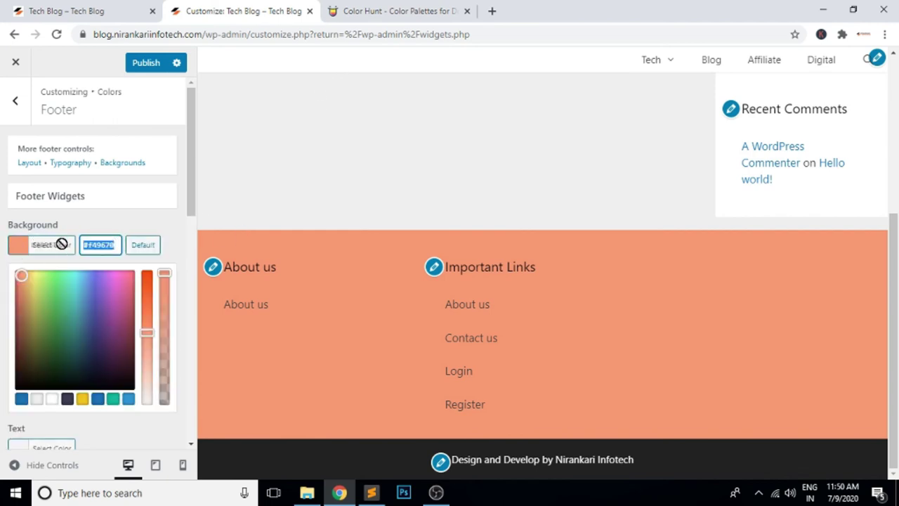
pyautogui.write('#f69e7b')
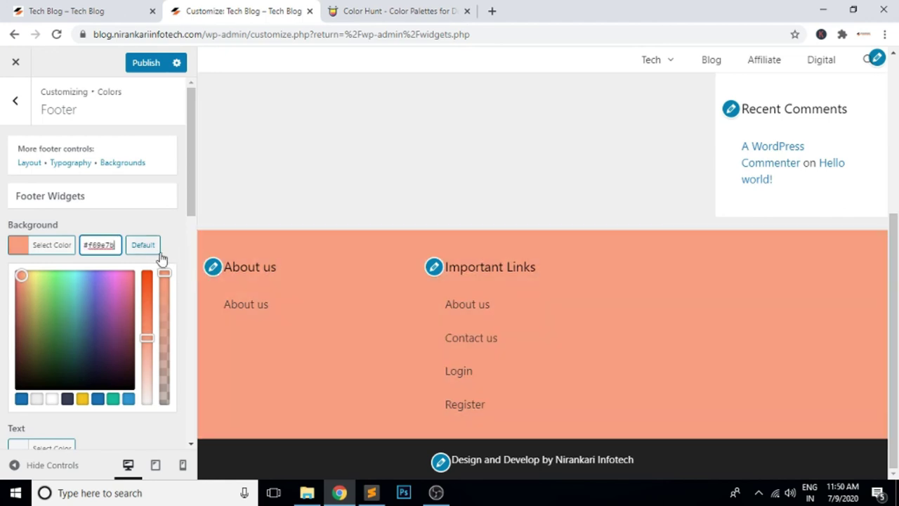
pyautogui.click(178, 245)
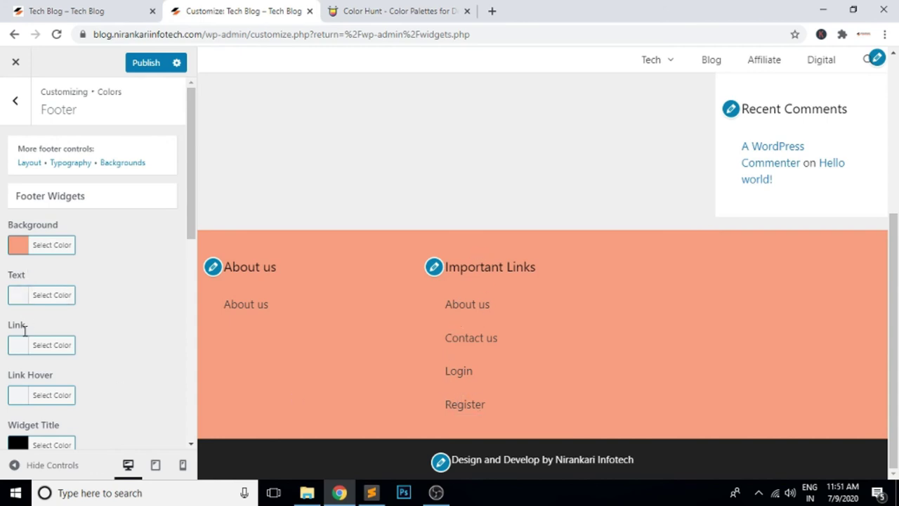
# Review the remaining footer color settings for the widgets, the Footer Bar and the Back to Top Button.
pyautogui.scroll(-2, 100, 356)
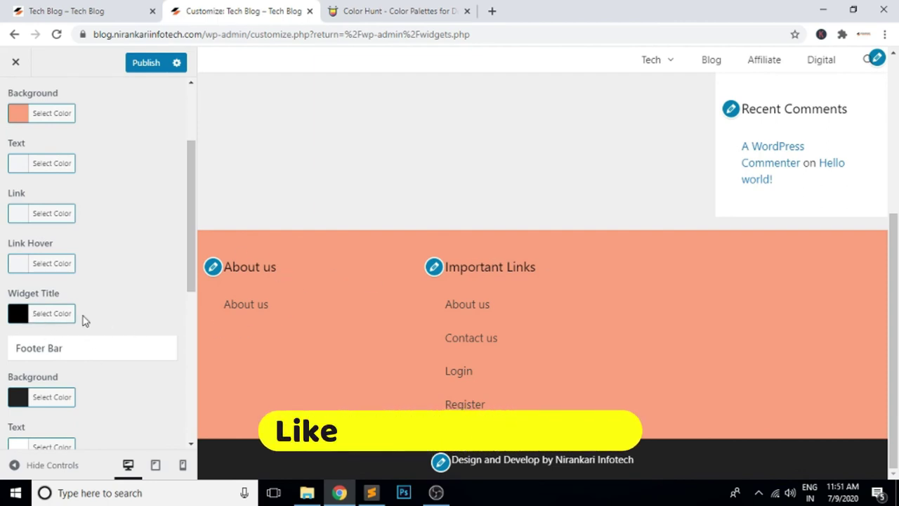
pyautogui.scroll(-3, 101, 307)
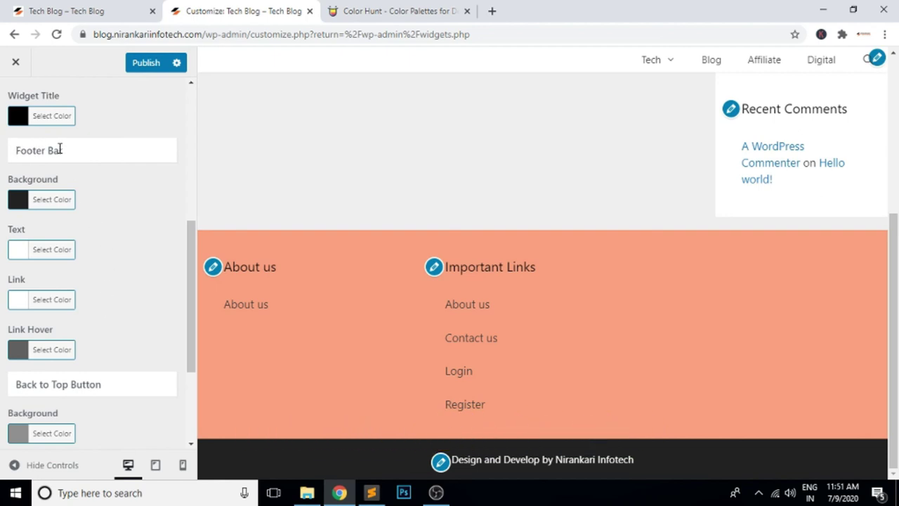
pyautogui.scroll(-3, 104, 319)
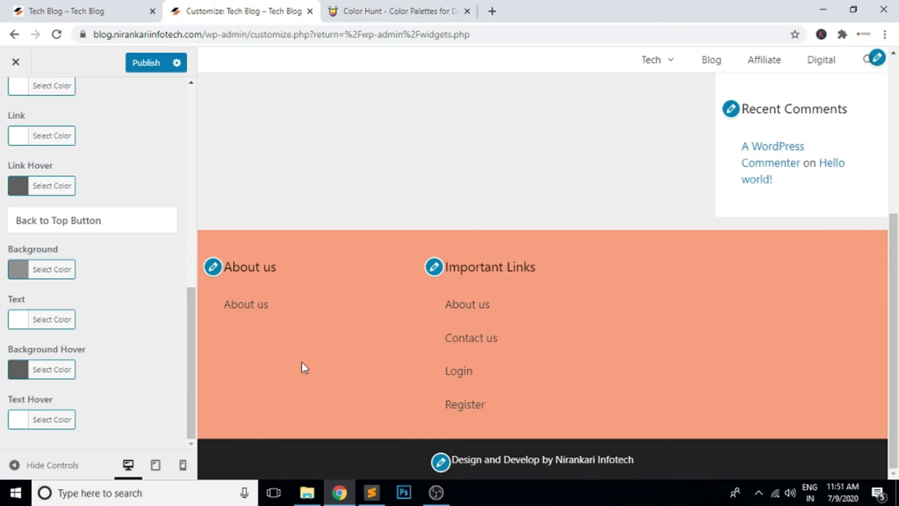
pyautogui.click(266, 349)
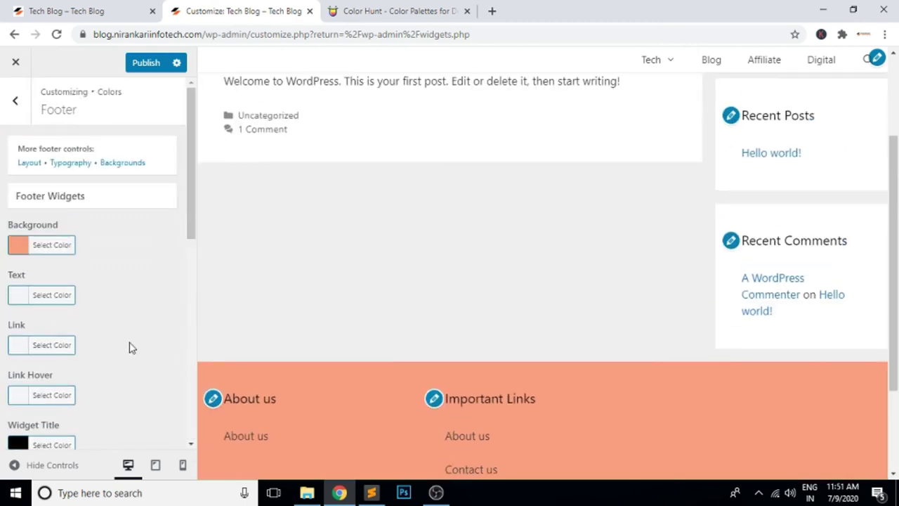
# Open the Primary Navigation colors, examine the parent, sub-menu and search color settings, and compare them with the Tech submenu in the preview.
pyautogui.click(16, 102)
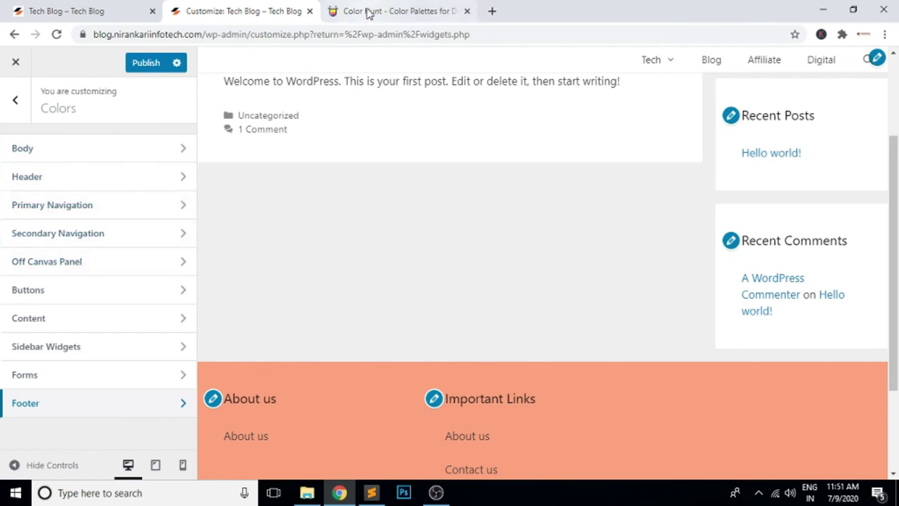
pyautogui.click(116, 213)
pyautogui.scroll(-2, 139, 305)
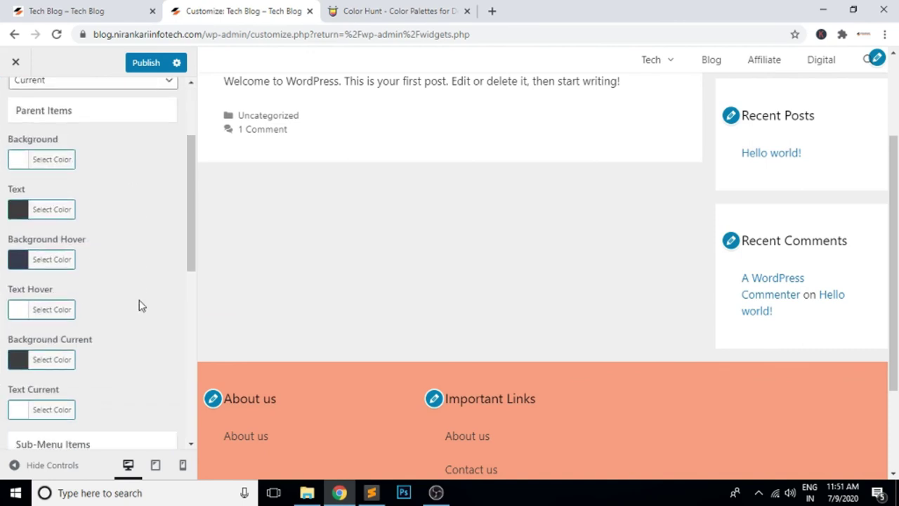
pyautogui.scroll(-3, 139, 305)
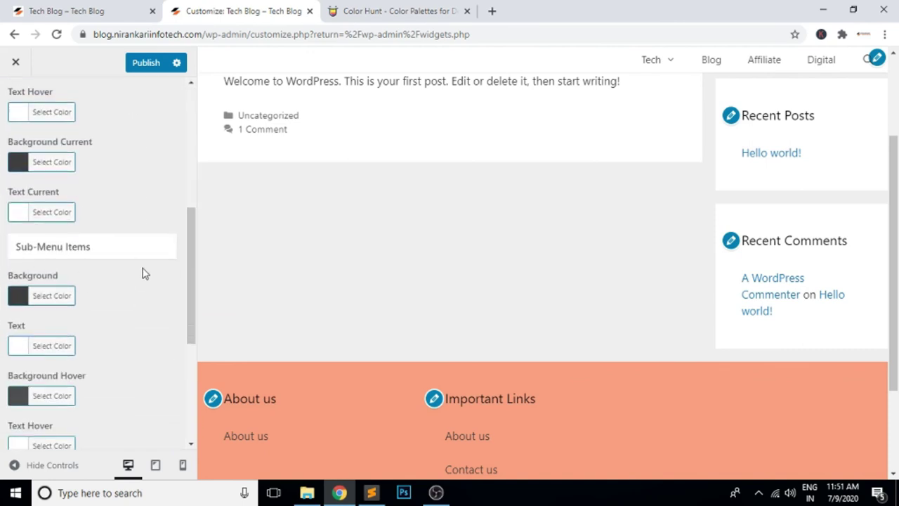
pyautogui.scroll(-2, 143, 273)
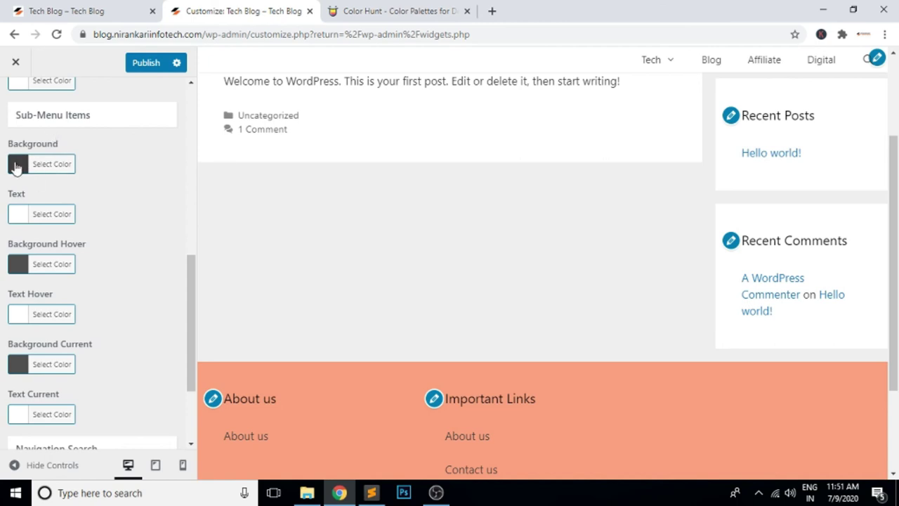
pyautogui.scroll(-2, 132, 349)
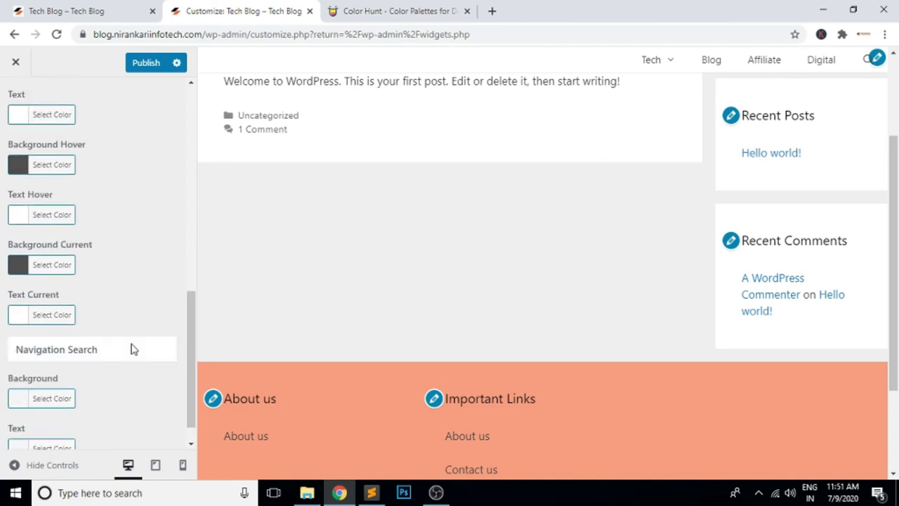
pyautogui.scroll(2, 134, 349)
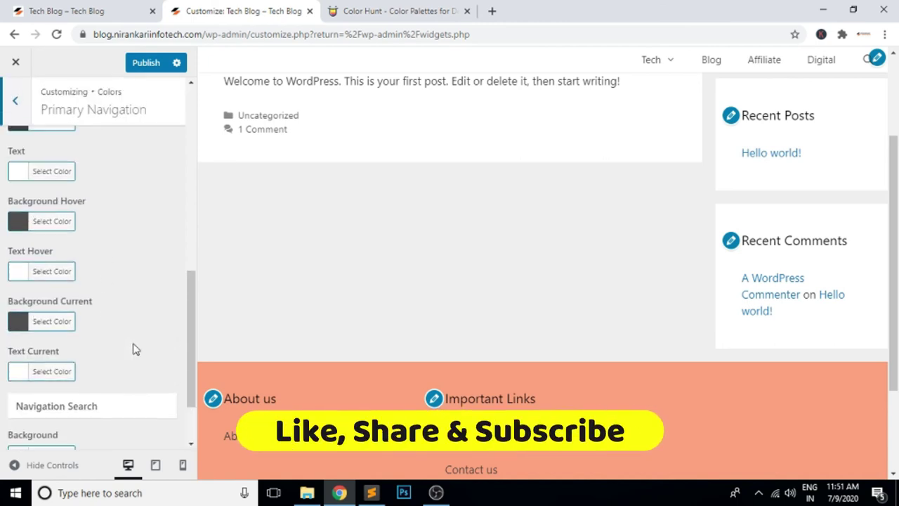
pyautogui.moveTo(649, 61)
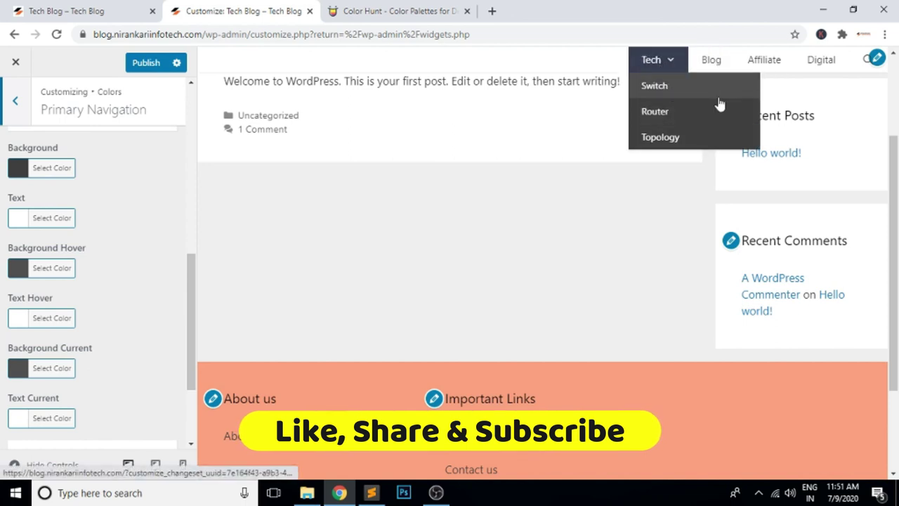
# Set the sub-menu background to #f69e7b, check it on the Tech submenu in the preview, and publish the changes.
pyautogui.click(21, 169)
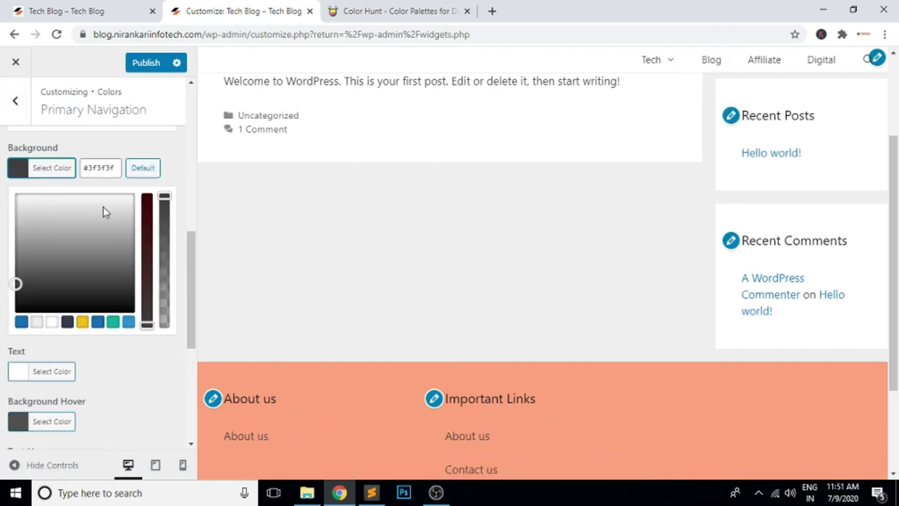
pyautogui.tripleClick(117, 169)
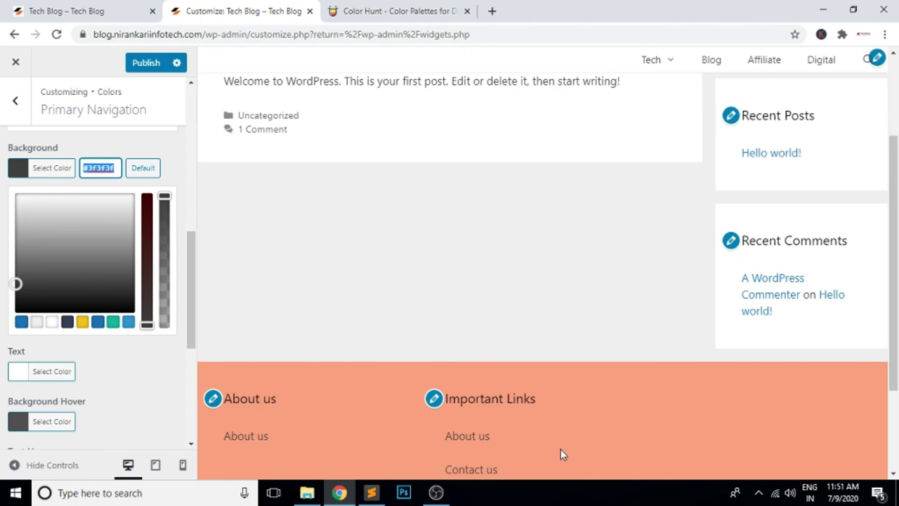
pyautogui.write('#f69e7b')
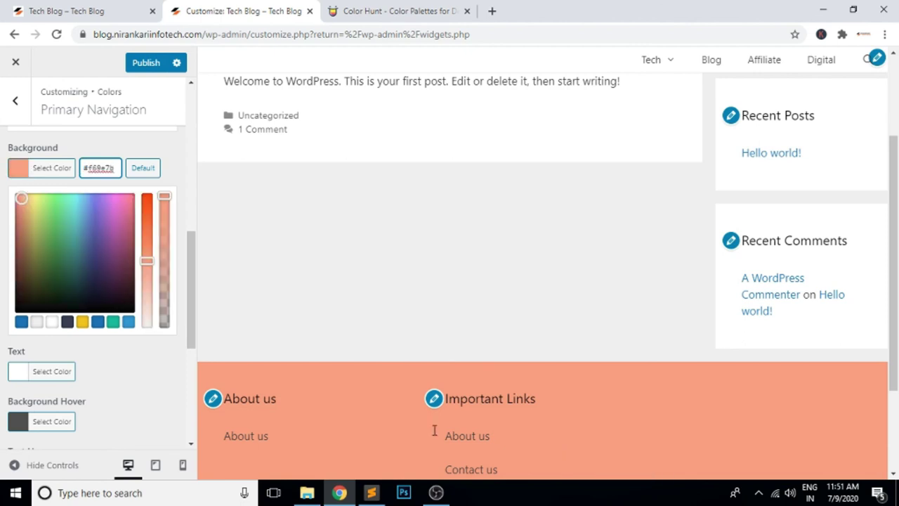
pyautogui.moveTo(653, 65)
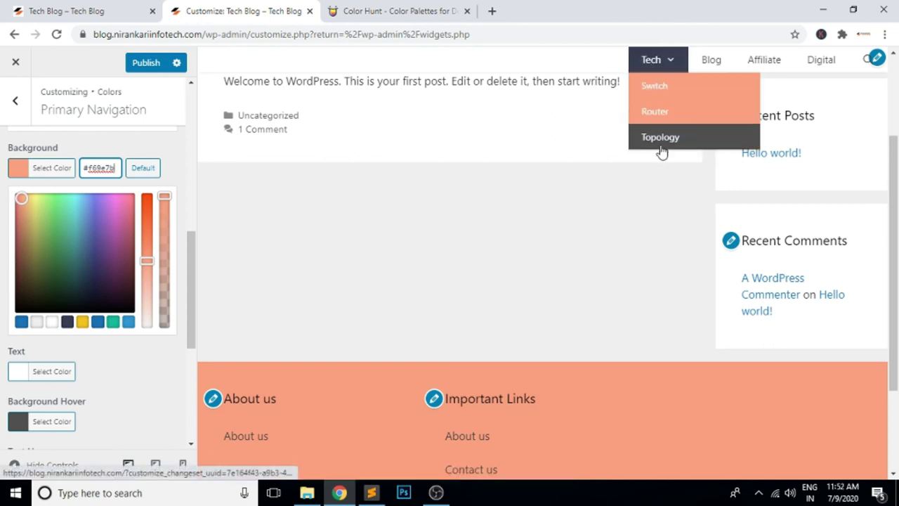
pyautogui.click(144, 64)
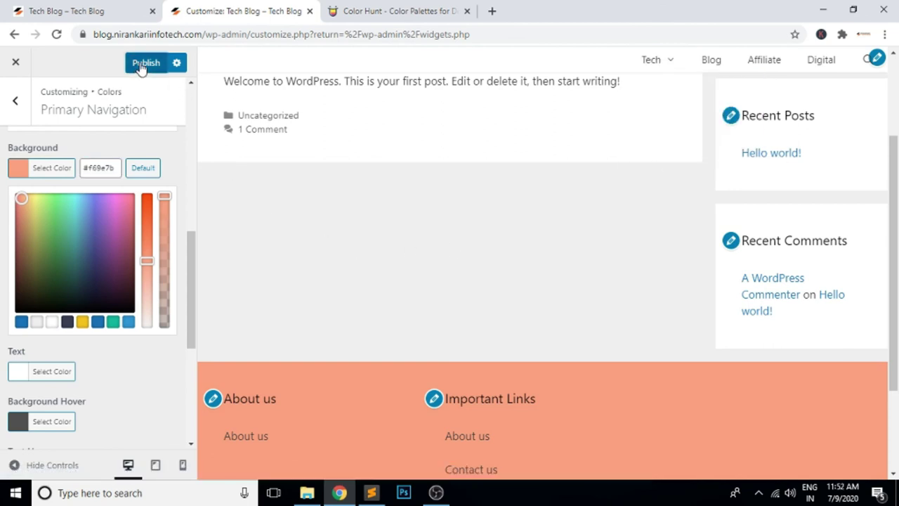
# Reload the live blog and examine the published footer and the rest of the homepage.
pyautogui.click(100, 10)
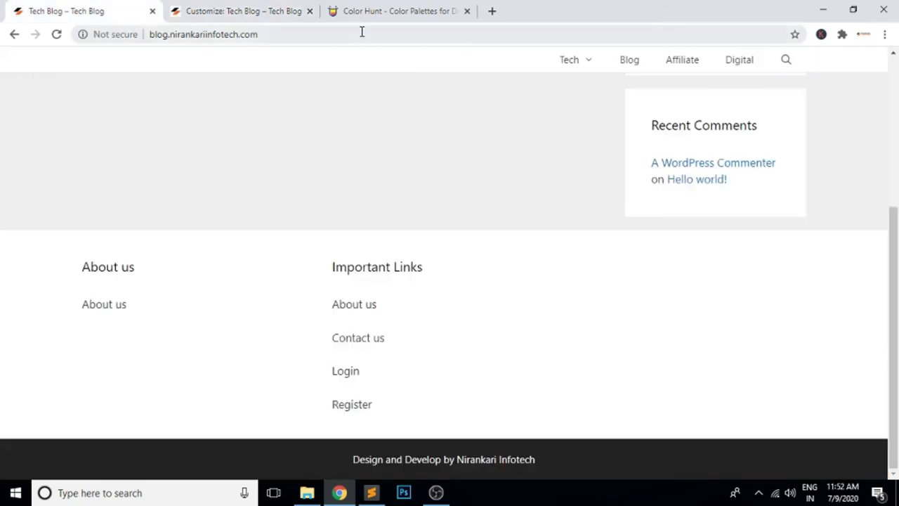
pyautogui.click(364, 31)
pyautogui.press('Return')
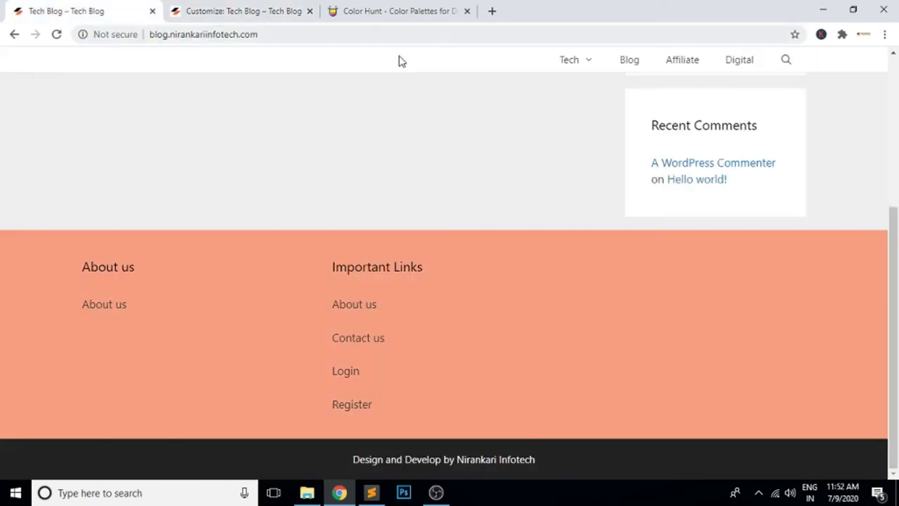
pyautogui.scroll(5, 471, 278)
pyautogui.scroll(-5, 471, 278)
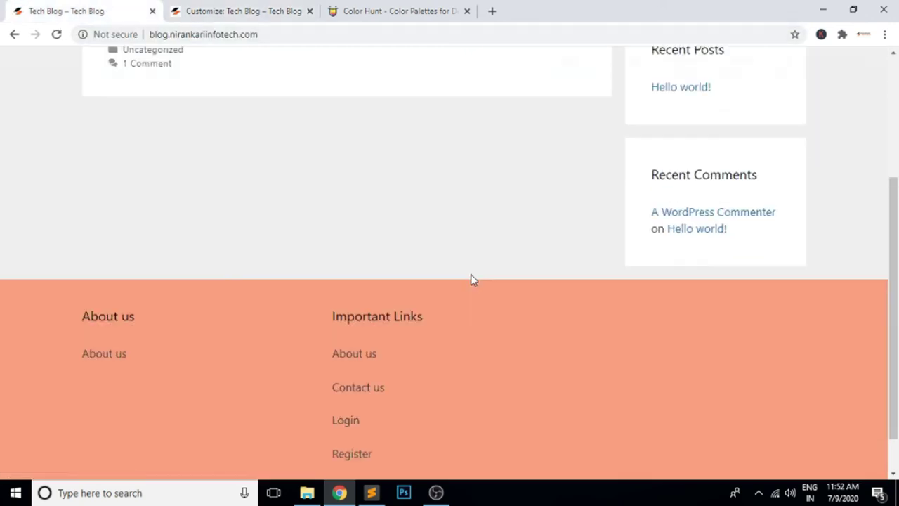
pyautogui.scroll(5, 645, 353)
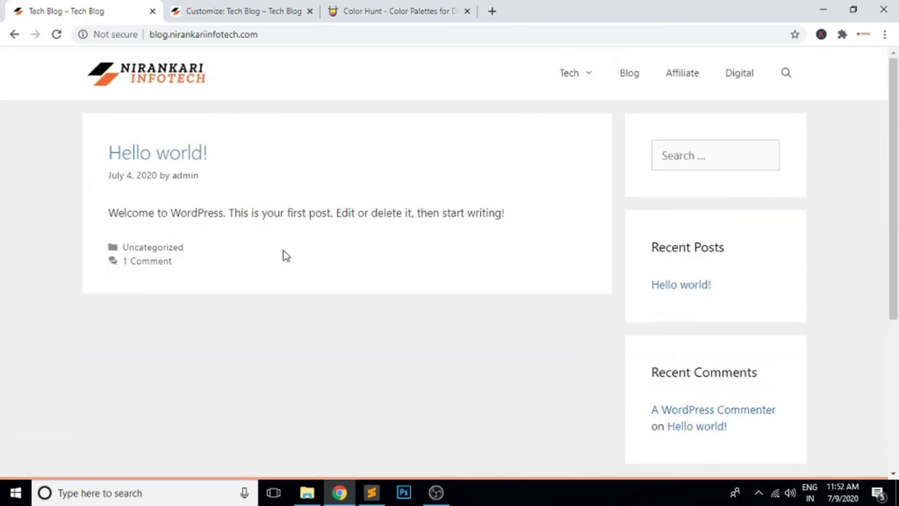
pyautogui.scroll(-5, 536, 405)
pyautogui.scroll(5, 513, 399)
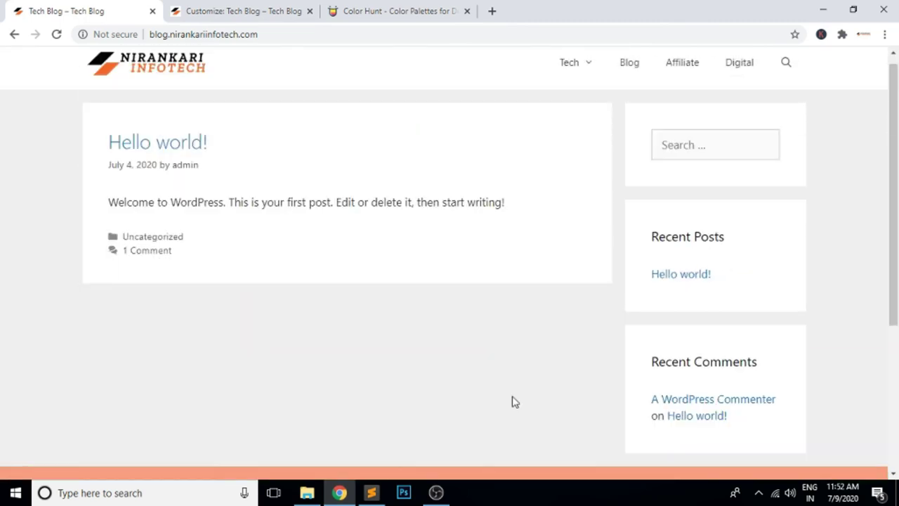
pyautogui.scroll(-5, 506, 278)
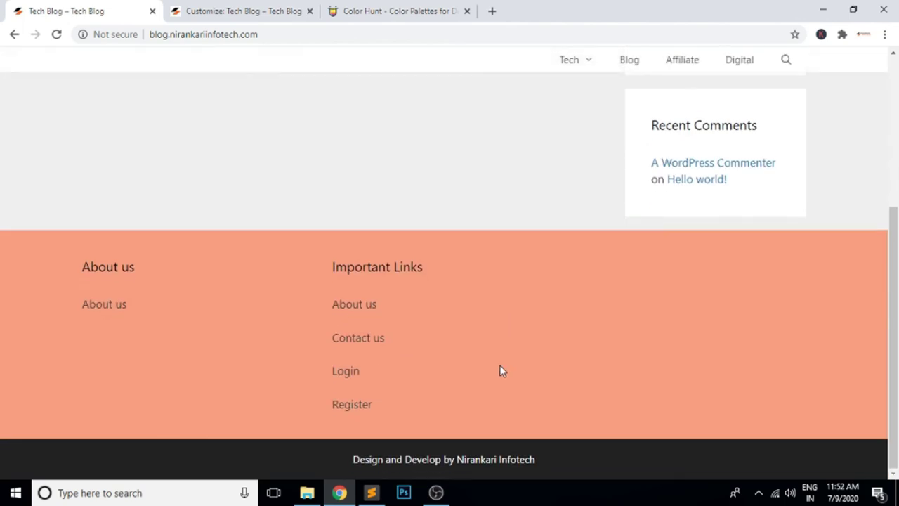
# Browse the Color Hunt palettes for further color combinations, and return to the live blog's homepage.
pyautogui.click(383, 20)
pyautogui.scroll(-5, 538, 341)
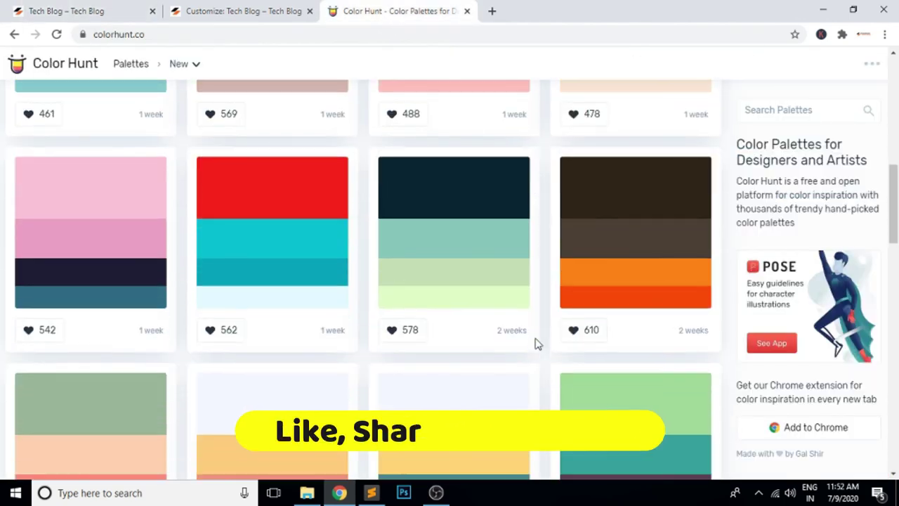
pyautogui.scroll(-4, 536, 344)
pyautogui.scroll(-15, 536, 343)
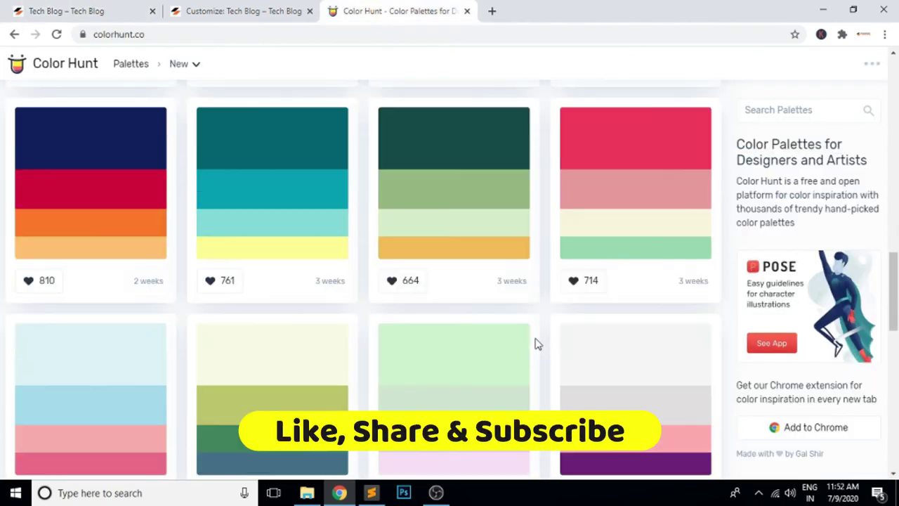
pyautogui.scroll(-8, 535, 344)
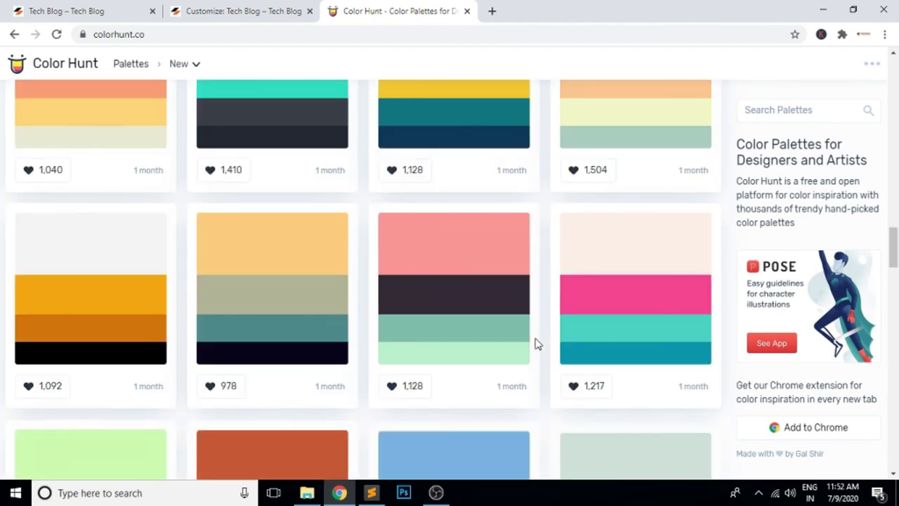
pyautogui.scroll(-8, 536, 344)
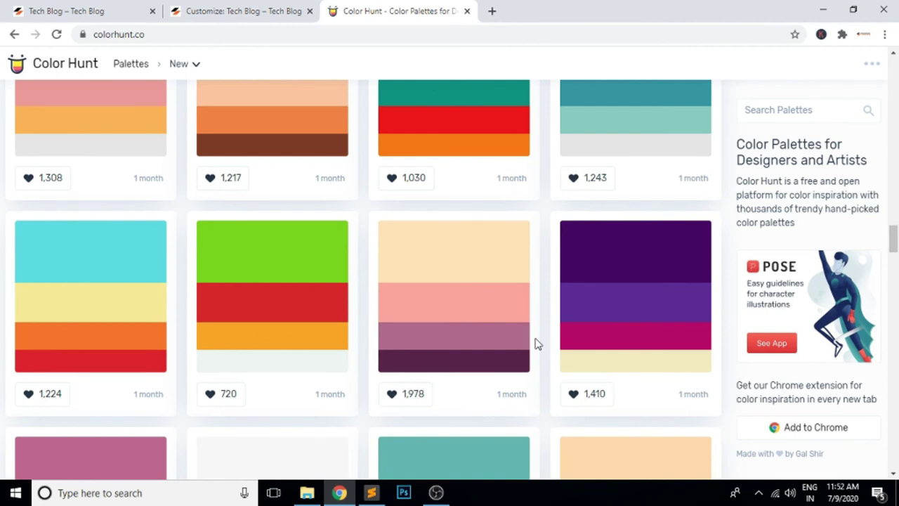
pyautogui.scroll(3, 535, 343)
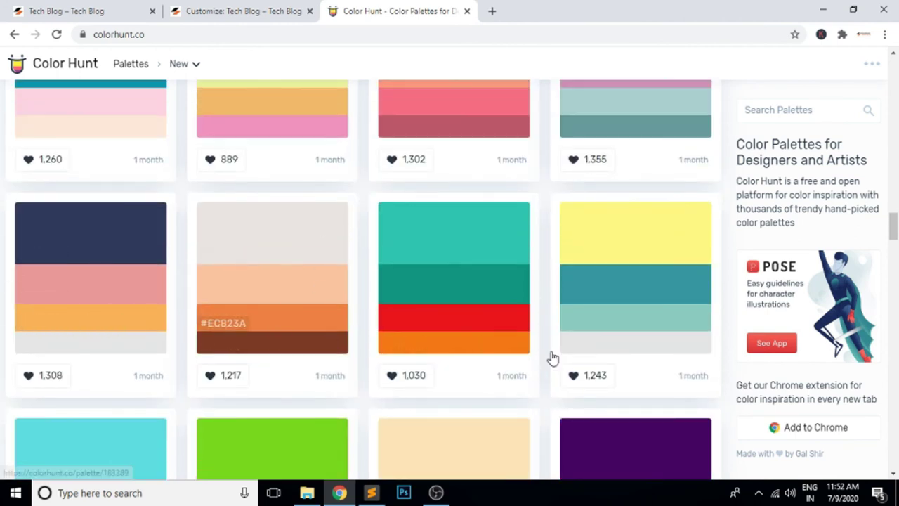
pyautogui.scroll(-3, 552, 357)
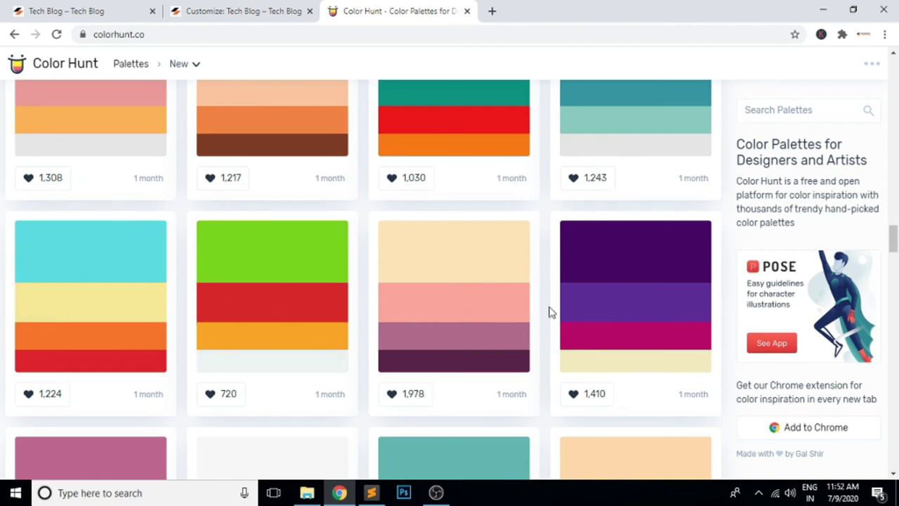
pyautogui.scroll(-3, 551, 312)
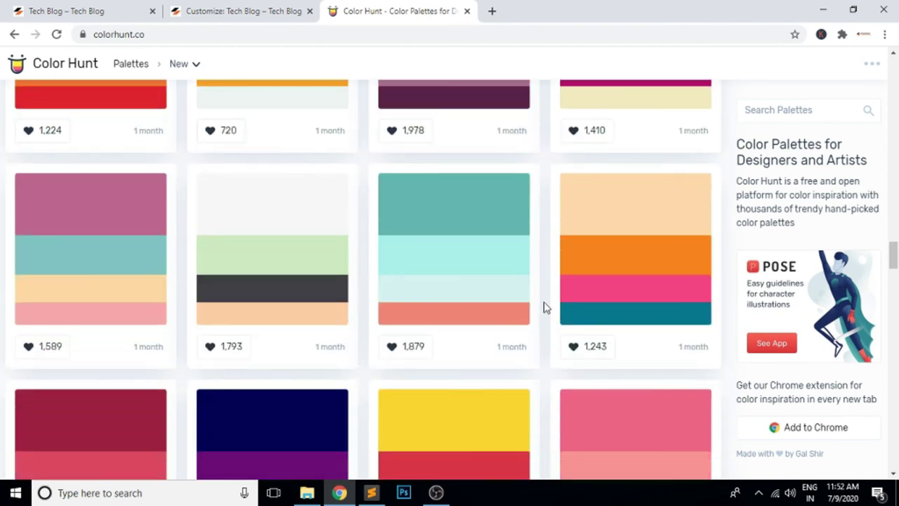
pyautogui.click(104, 10)
pyautogui.scroll(3, 640, 397)
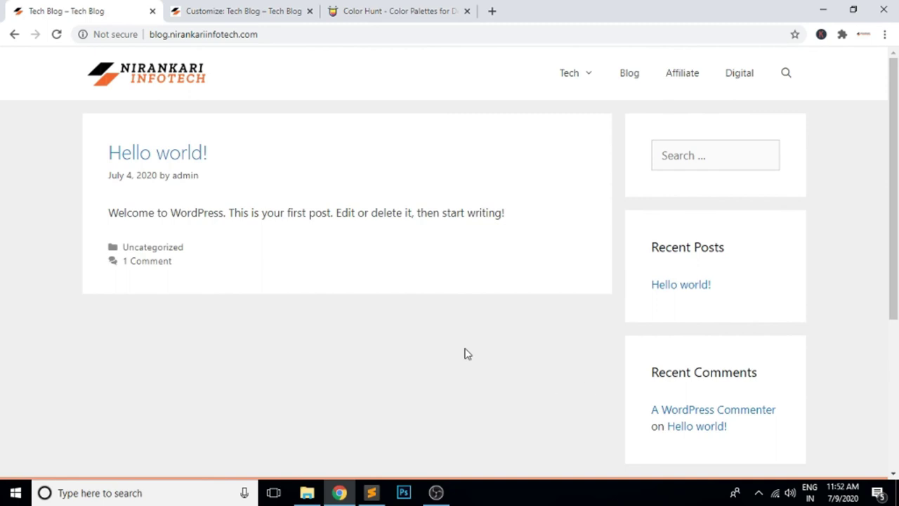
# Leave the Customizer for the Menus page and examine the URL and label settings of the Tech and Switch items.
pyautogui.click(246, 10)
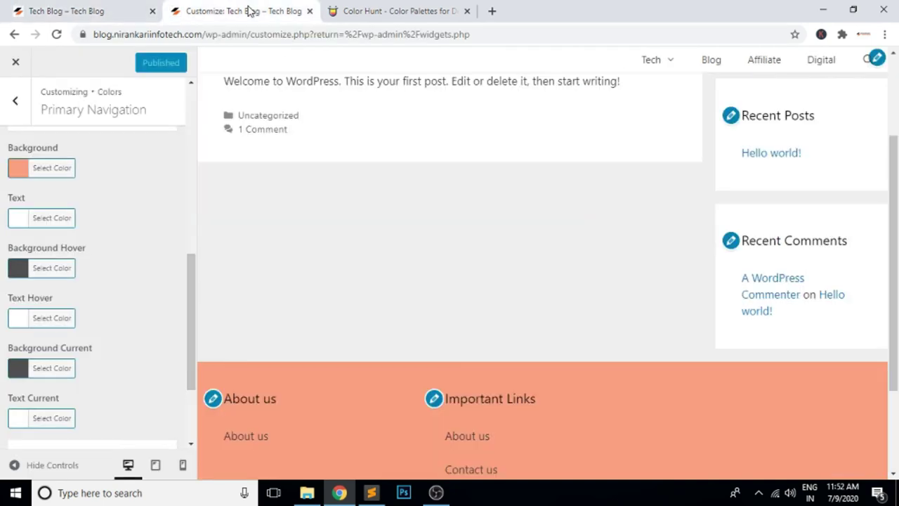
pyautogui.click(15, 70)
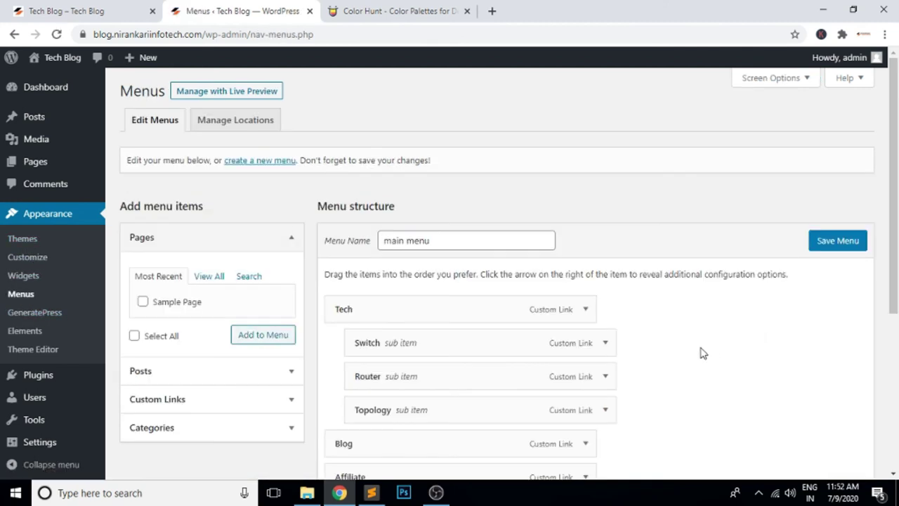
pyautogui.scroll(-1, 699, 353)
pyautogui.click(585, 243)
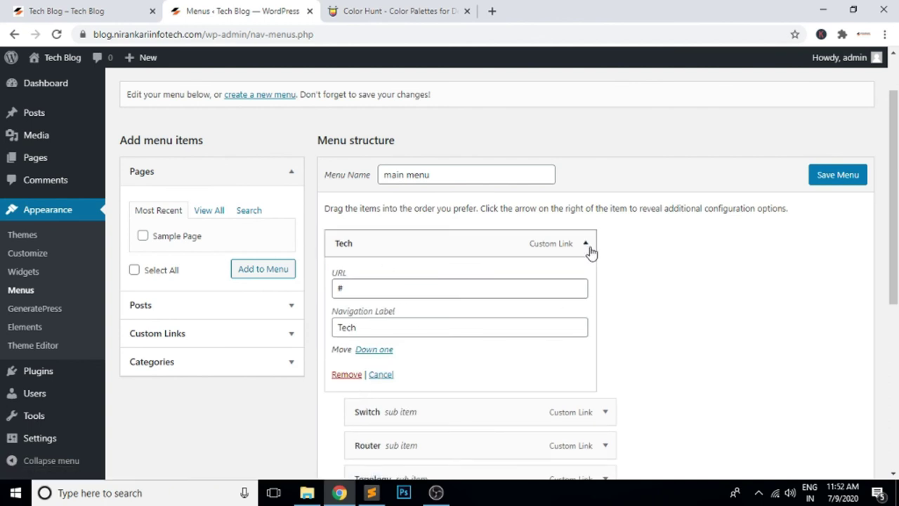
pyautogui.click(587, 246)
pyautogui.click(606, 279)
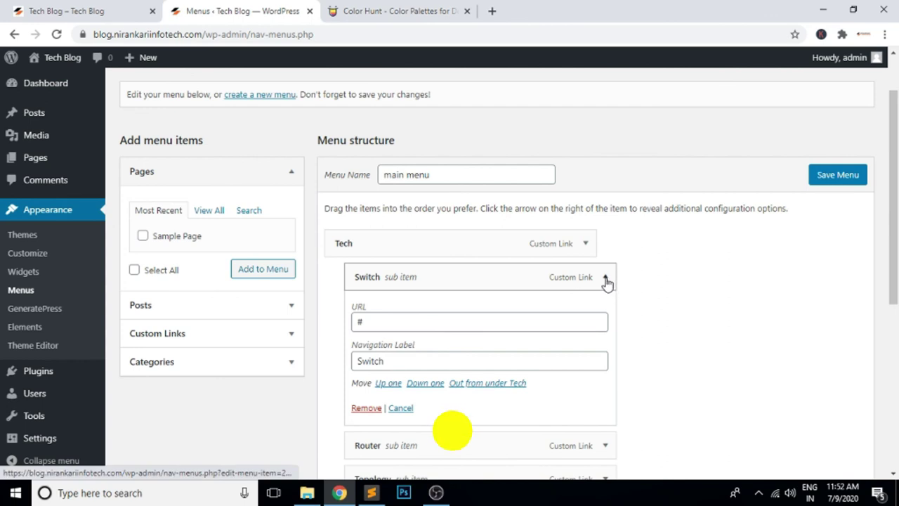
pyautogui.click(606, 276)
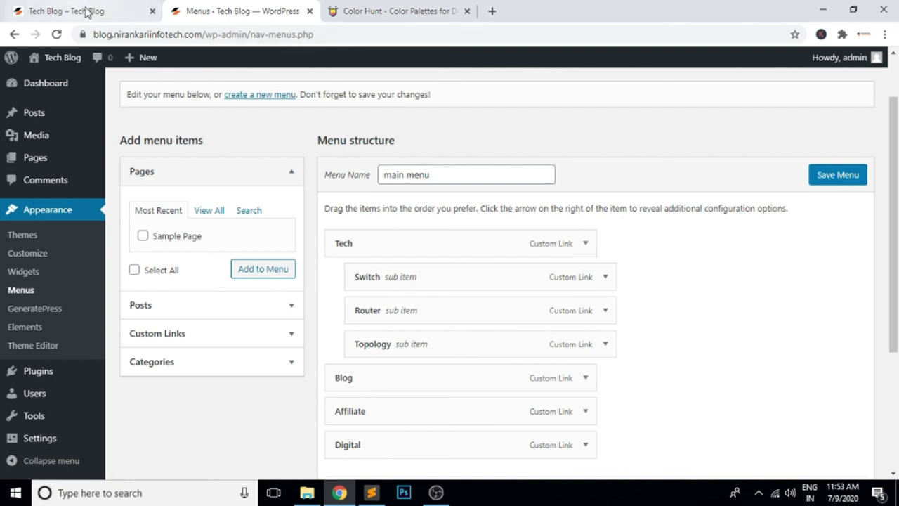
# Review the live blog once more from the header and sidebar down to the footer.
pyautogui.click(105, 15)
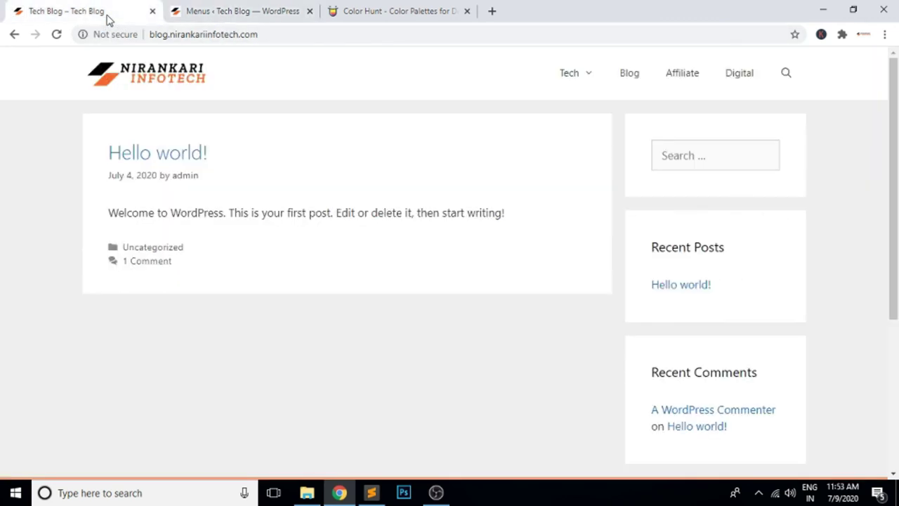
pyautogui.scroll(-5, 677, 355)
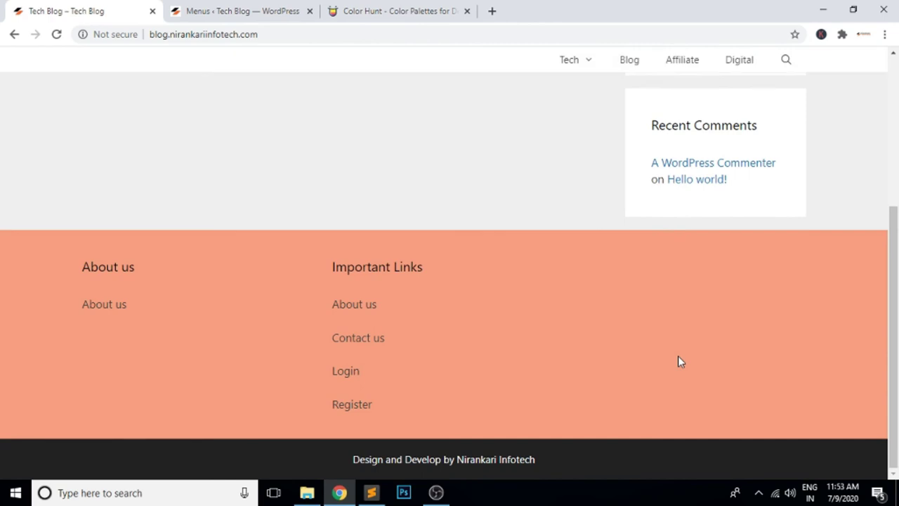
pyautogui.scroll(5, 677, 355)
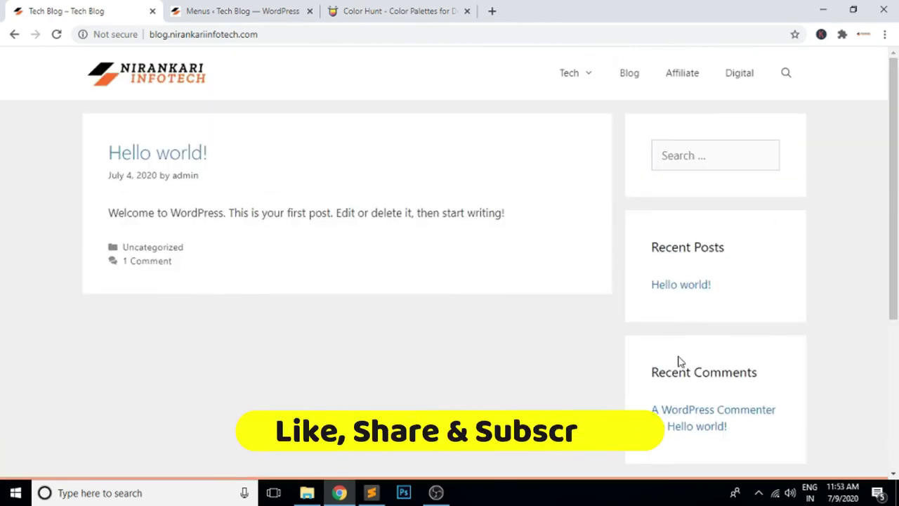